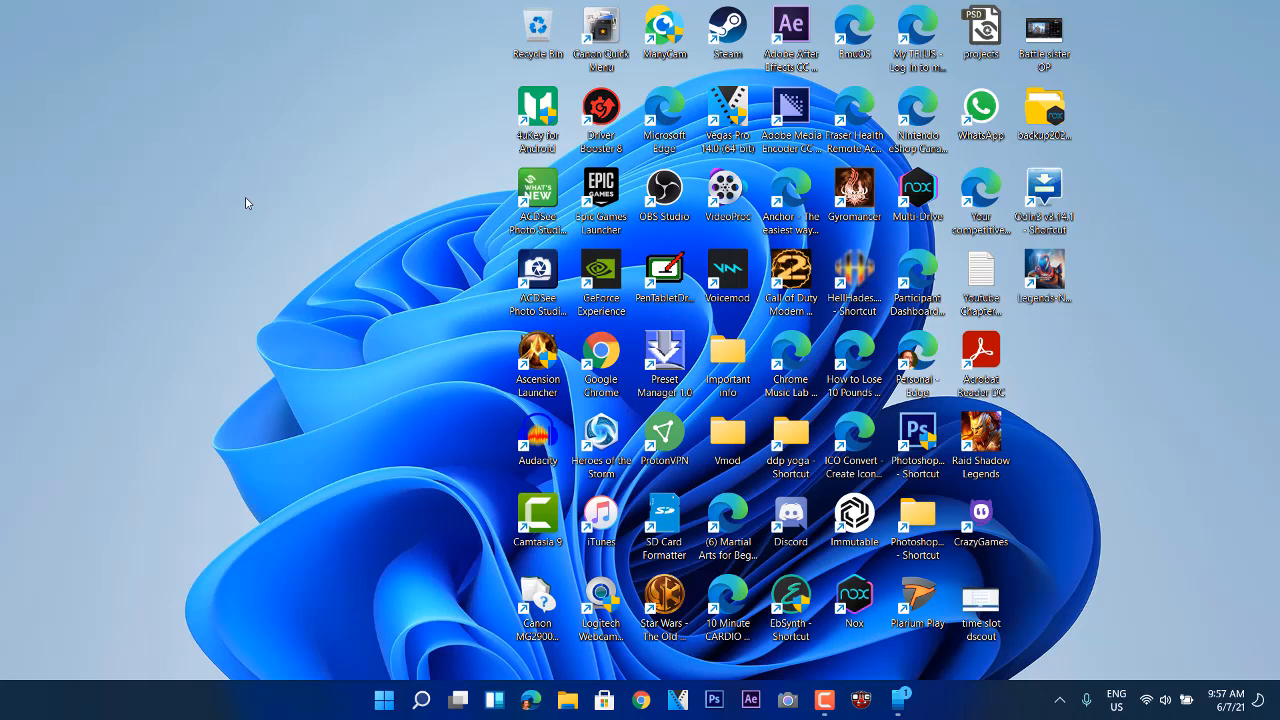
# Step: Sort the desktop icons by name
pyautogui.rightClick(247, 201)
pyautogui.moveTo(315, 254)
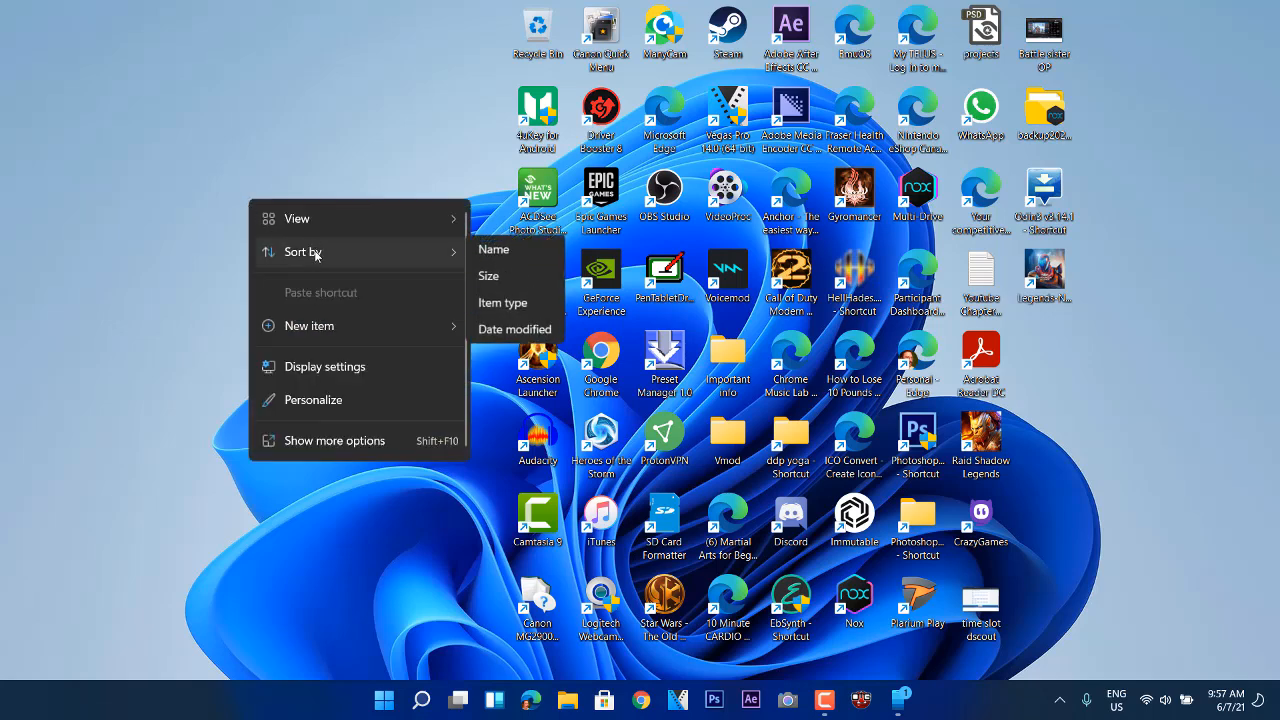
pyautogui.click(495, 254)
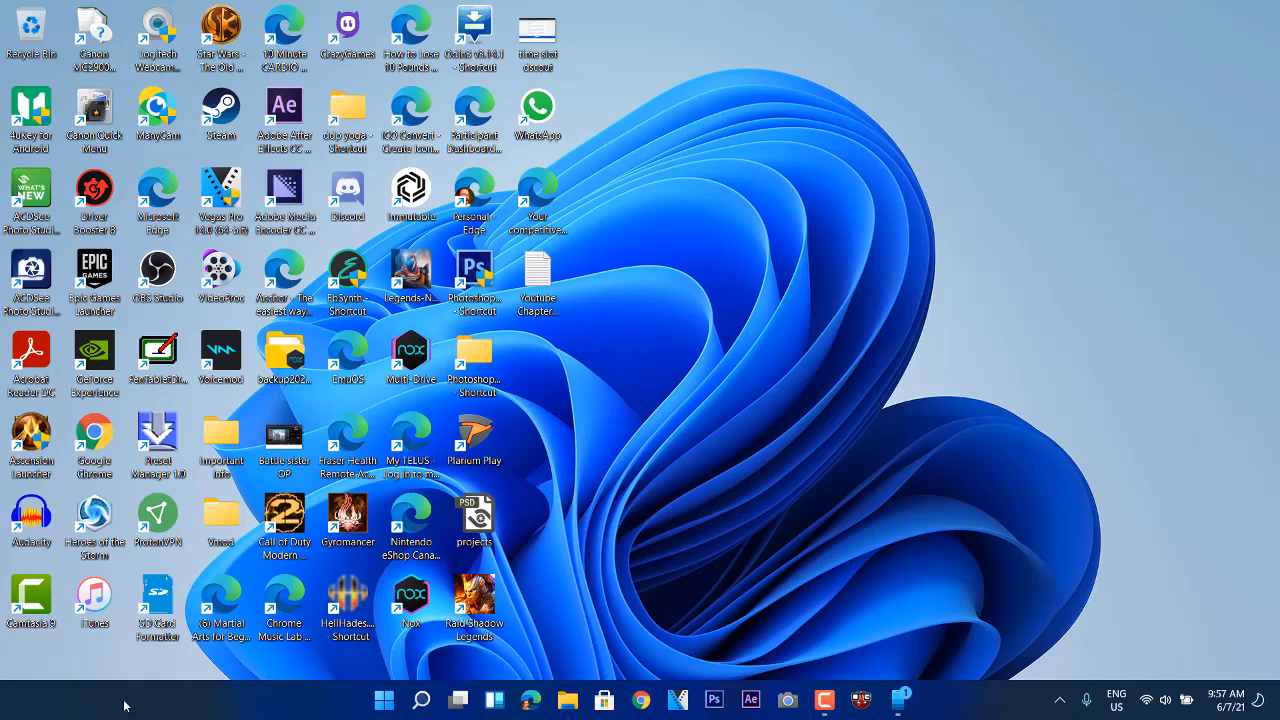
# Step: Look through the full list of installed apps in the Start menu, then return to the pinned apps
pyautogui.click(384, 704)
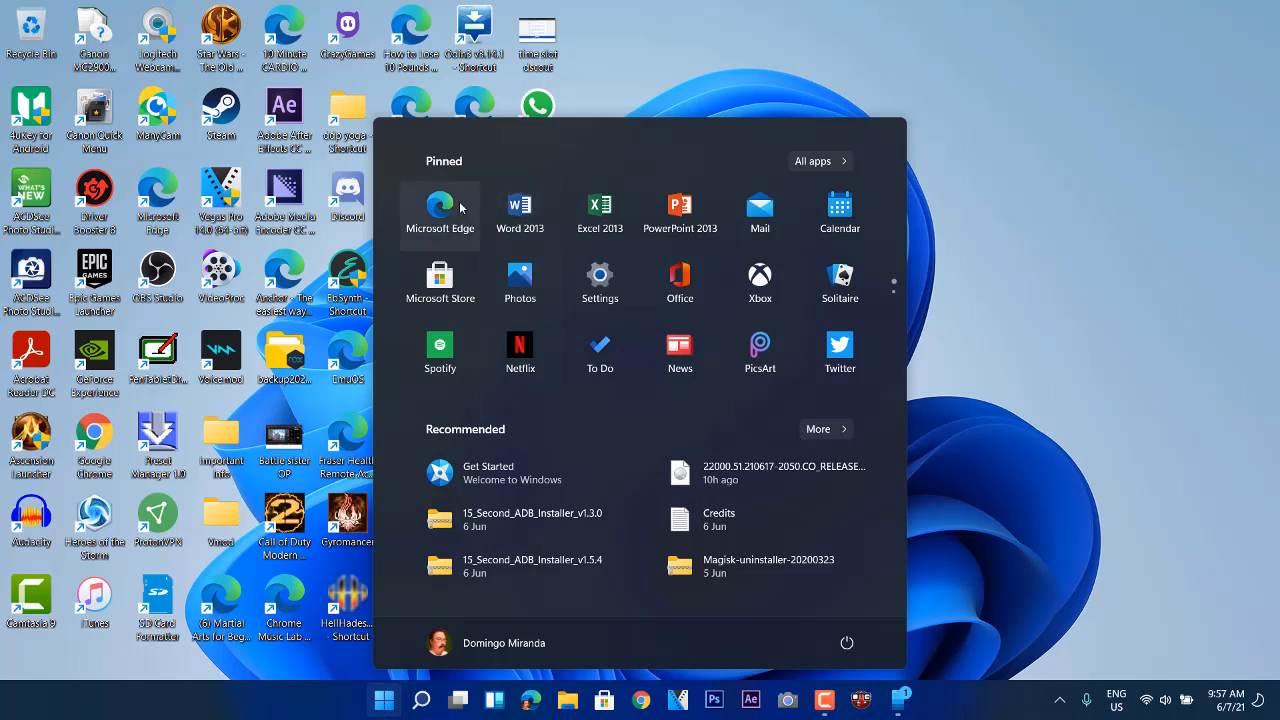
pyautogui.click(829, 163)
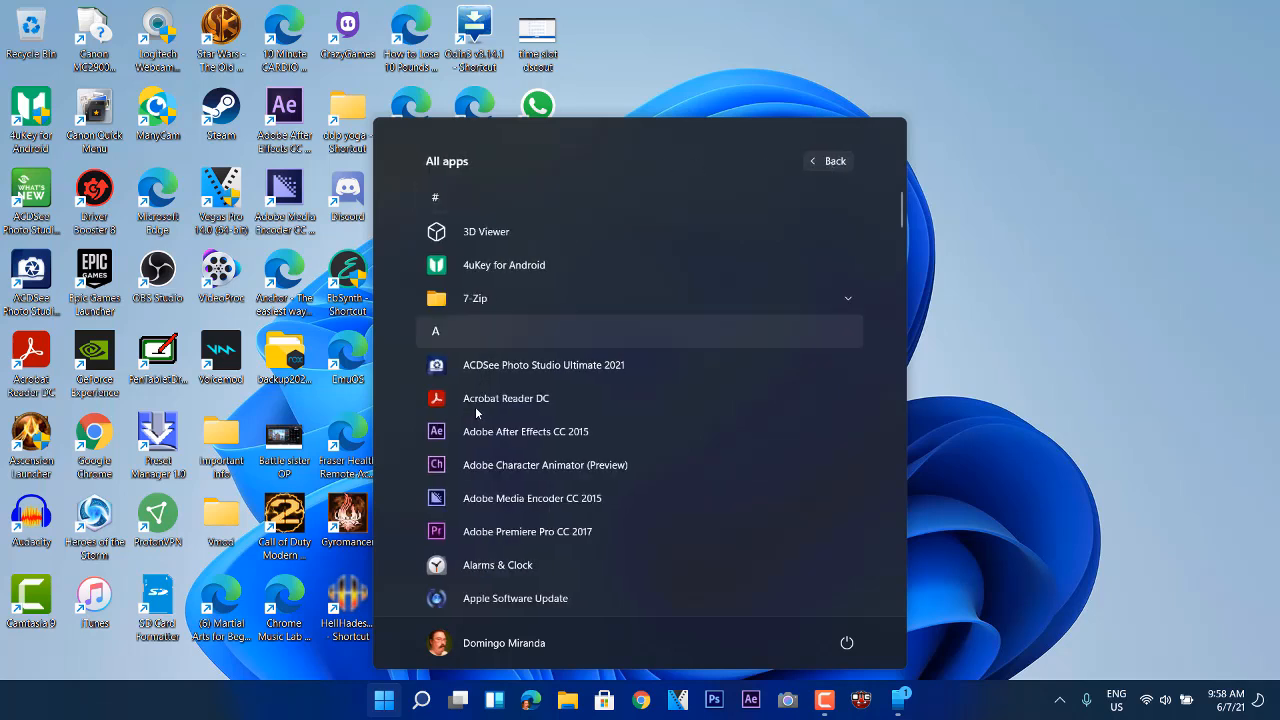
pyautogui.scroll(-5, 491, 431)
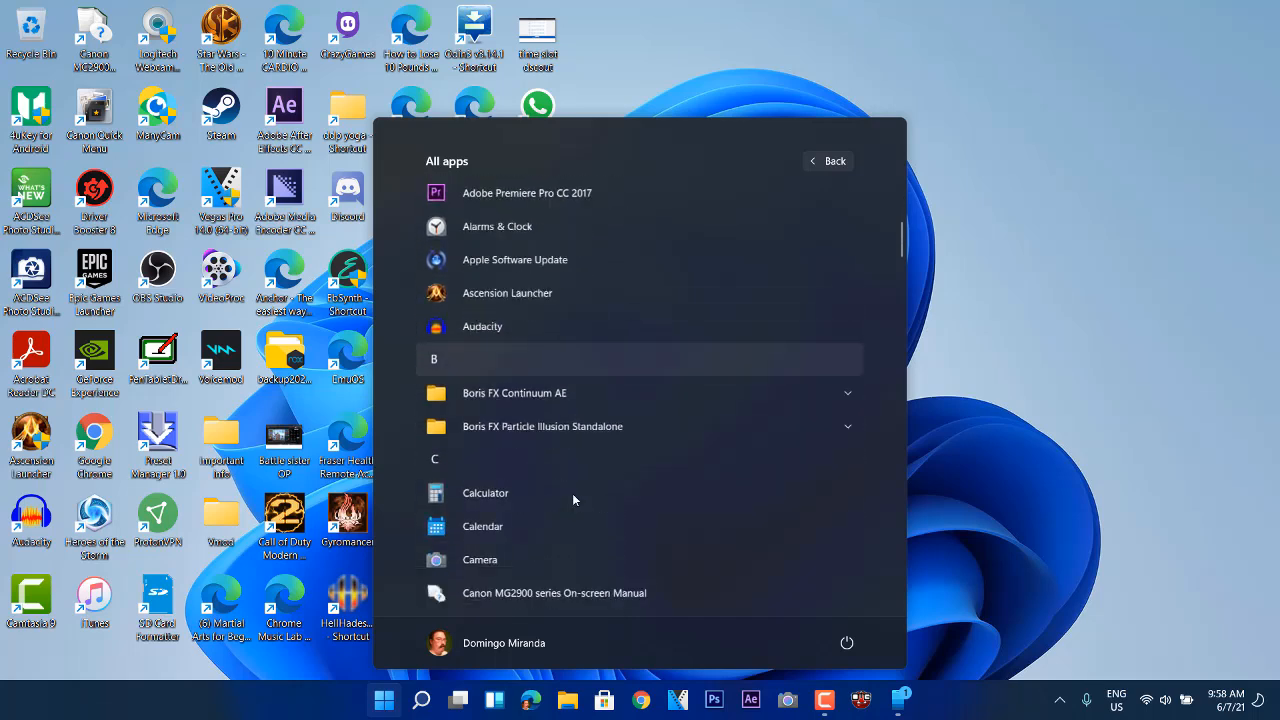
pyautogui.scroll(-6, 514, 517)
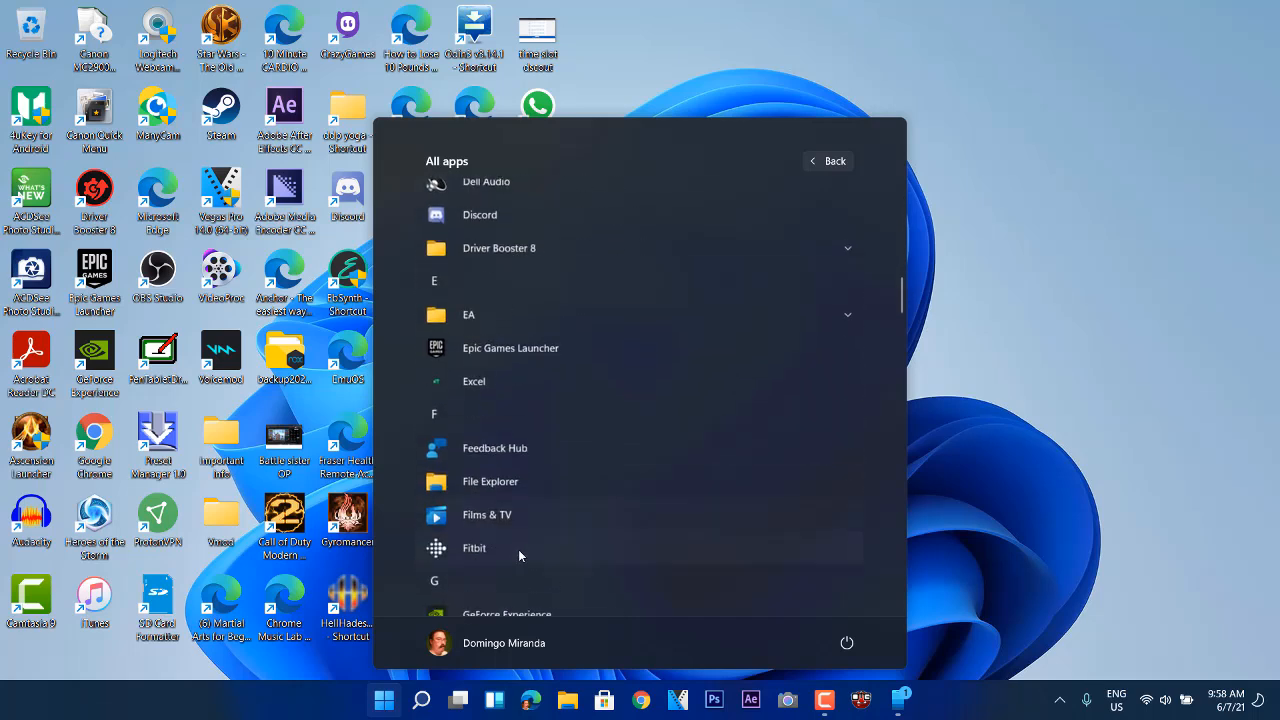
pyautogui.scroll(-5, 518, 549)
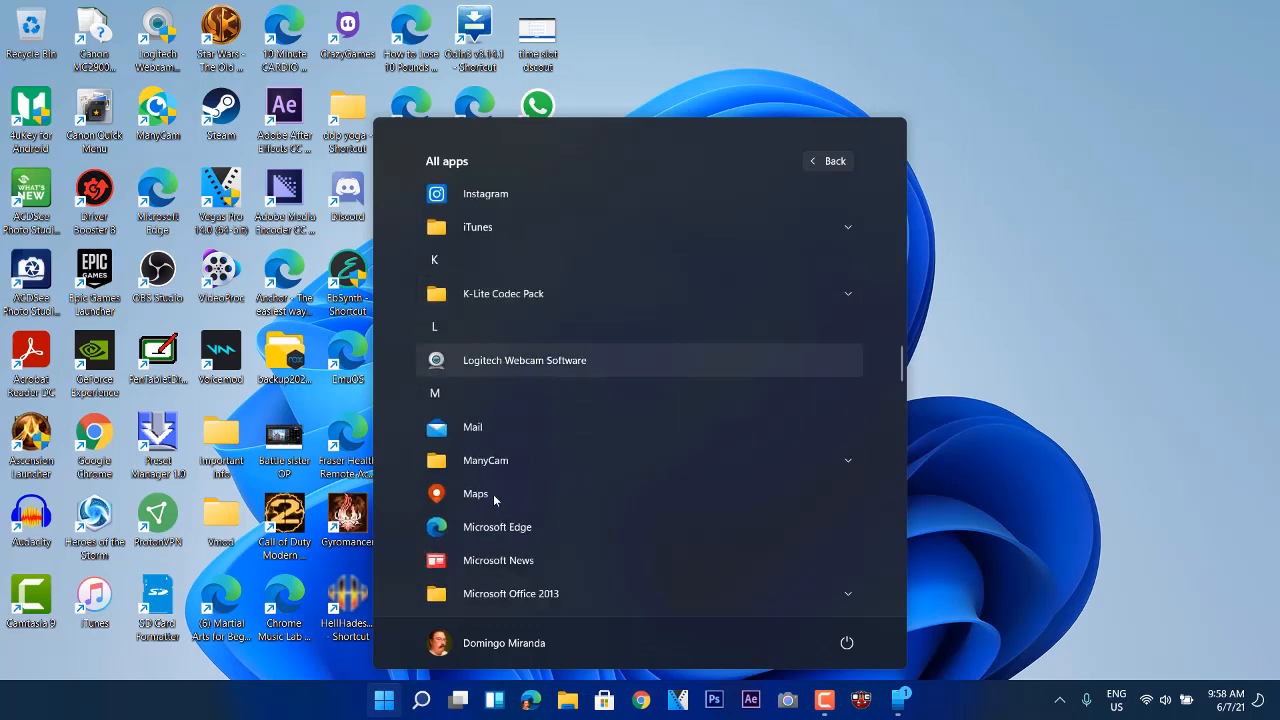
pyautogui.scroll(-3, 495, 498)
pyautogui.scroll(-4, 496, 502)
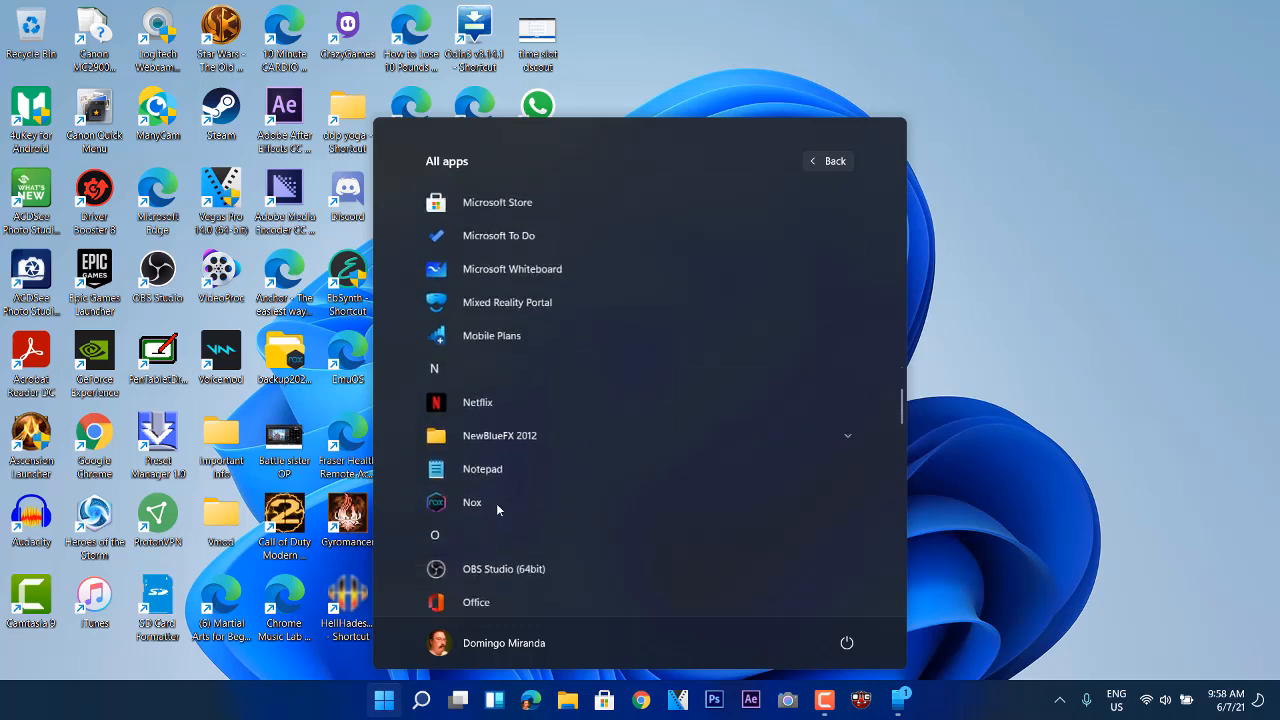
pyautogui.scroll(-4, 585, 434)
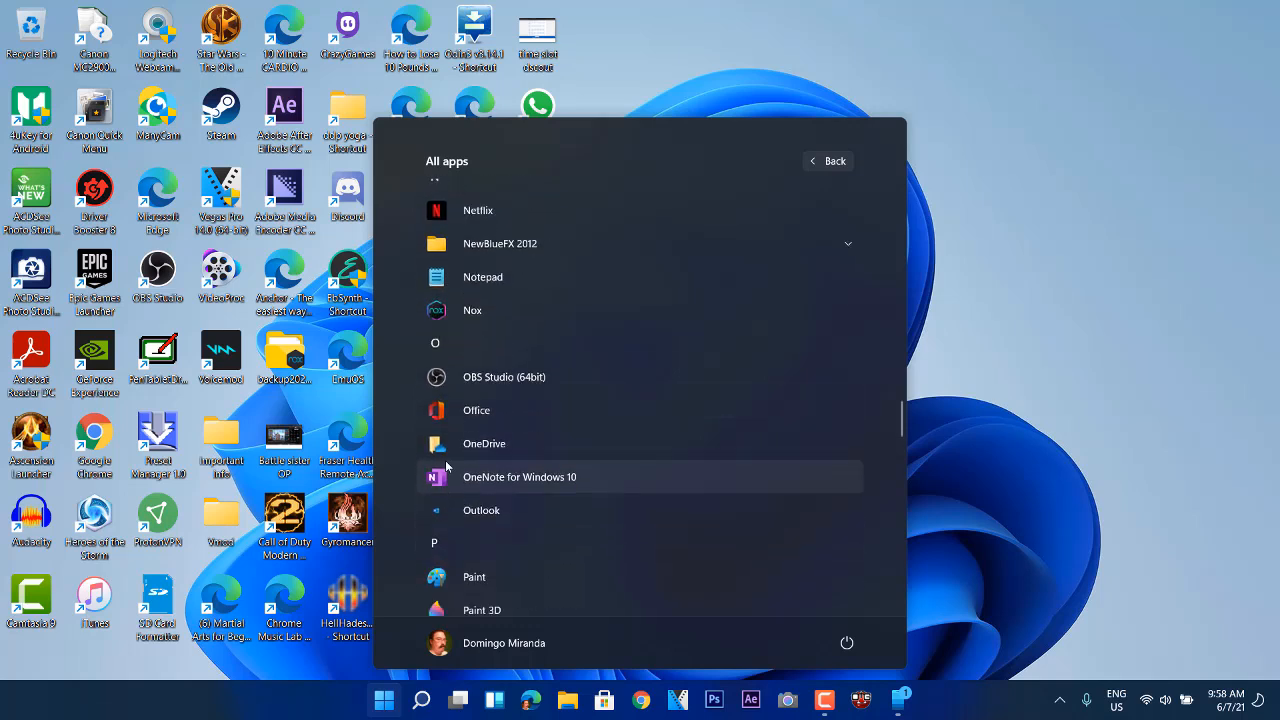
pyautogui.scroll(-3, 527, 552)
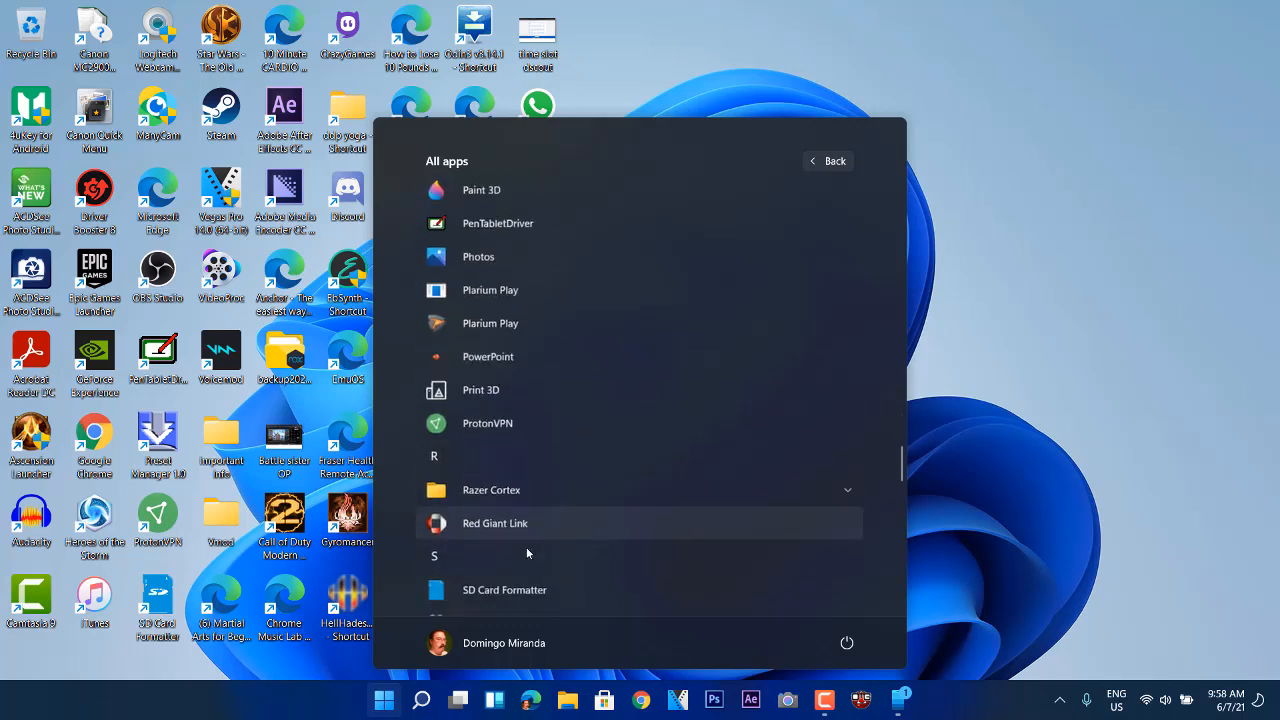
pyautogui.scroll(-3, 526, 547)
pyautogui.scroll(-2, 449, 582)
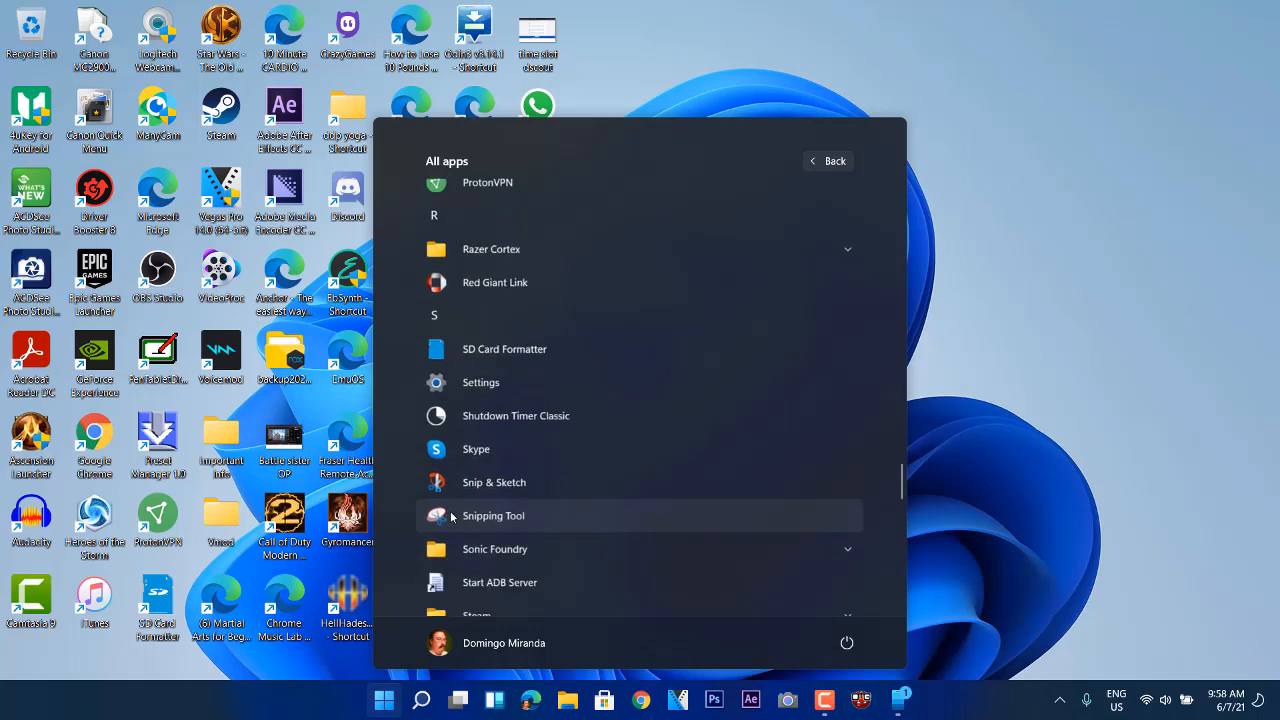
pyautogui.scroll(6, 641, 550)
pyautogui.scroll(4, 641, 550)
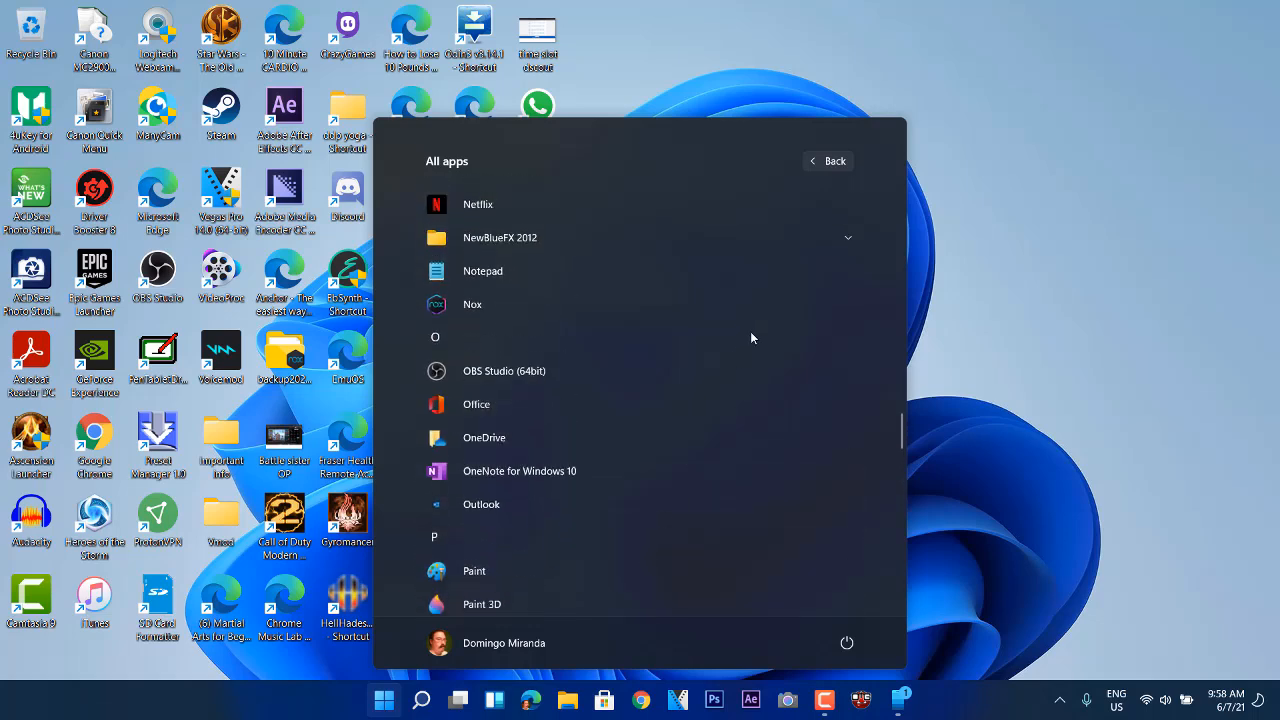
pyautogui.click(830, 162)
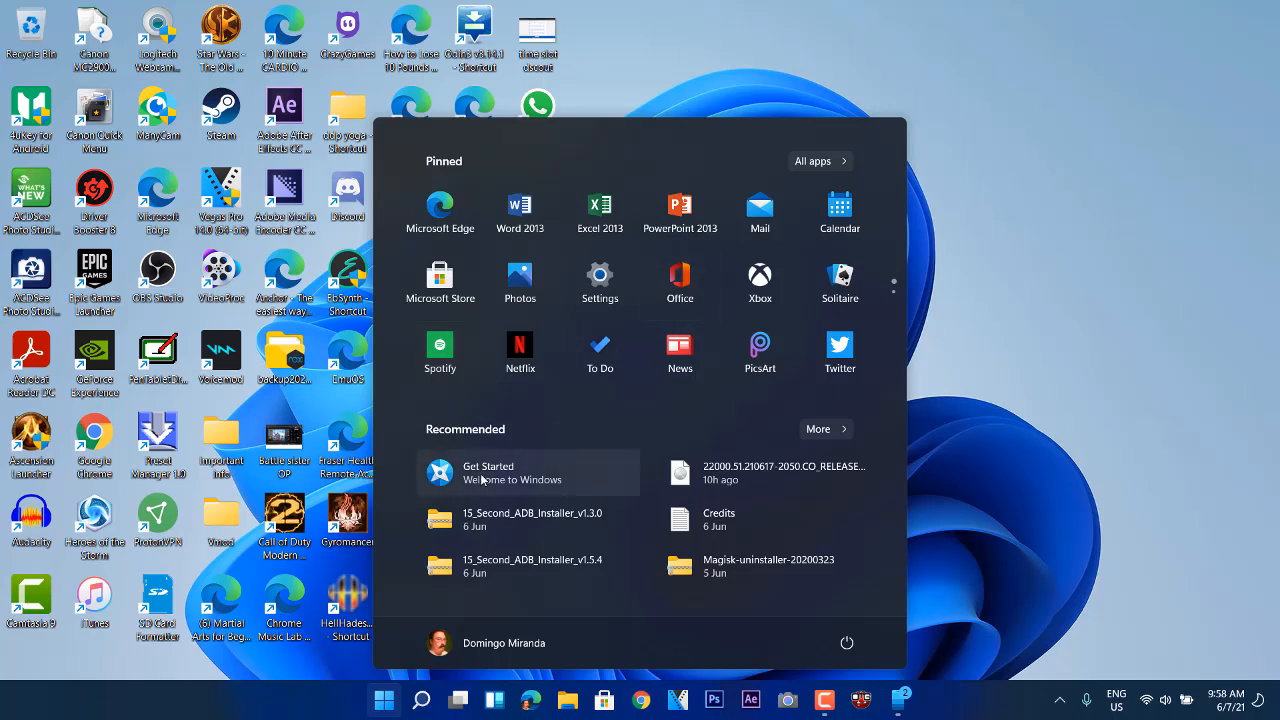
# Step: Open the recommended Get Started app, page through its OneDrive, Edge and Android phone introductions to the end, and close it
pyautogui.click(483, 476)
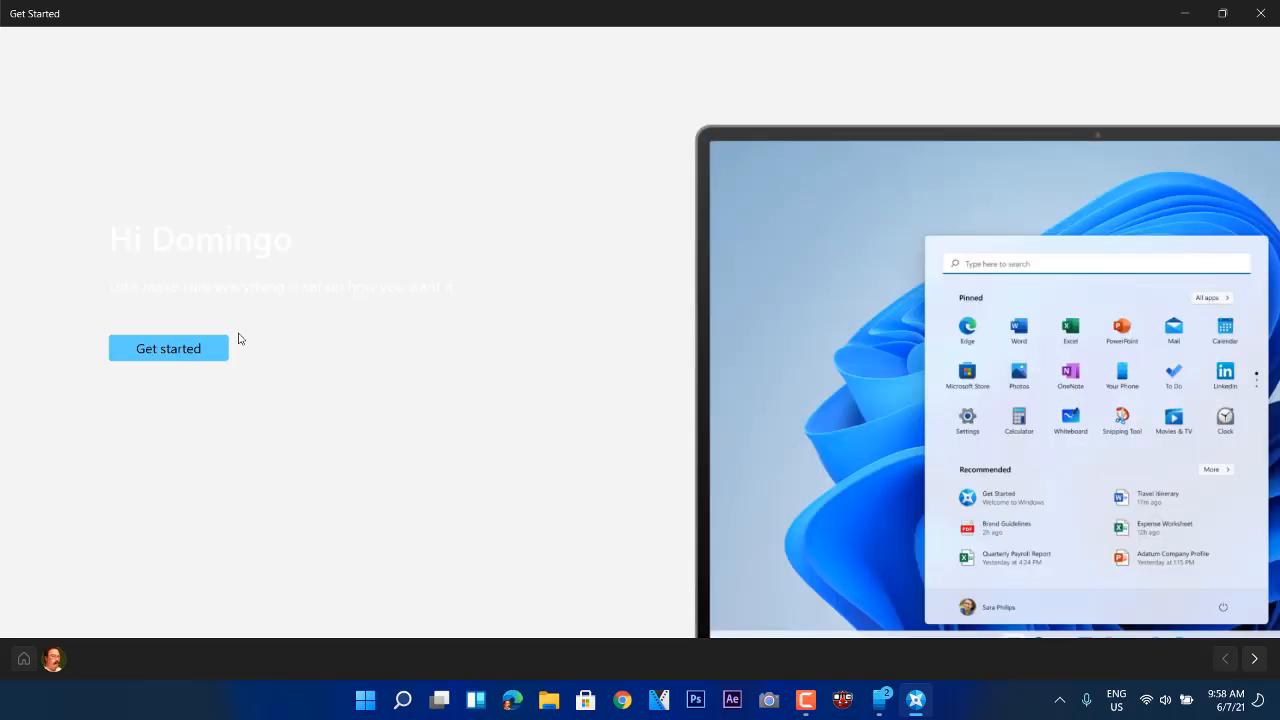
pyautogui.click(189, 351)
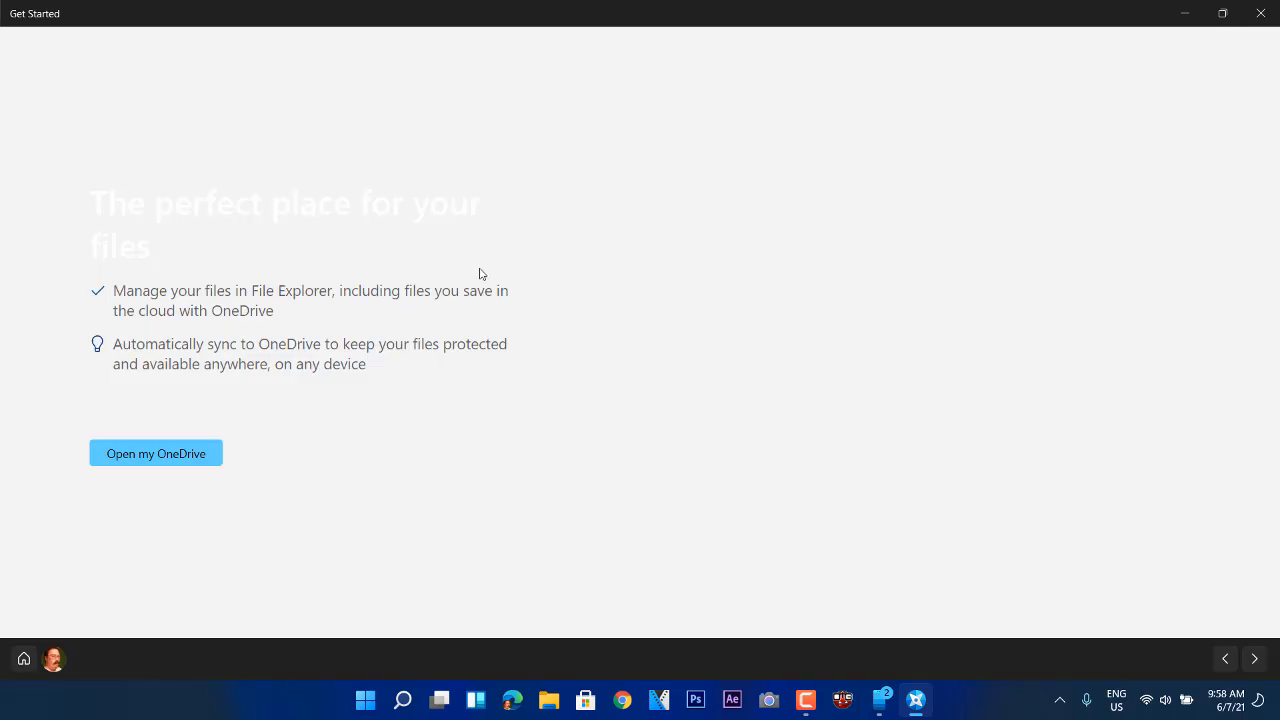
pyautogui.click(1255, 660)
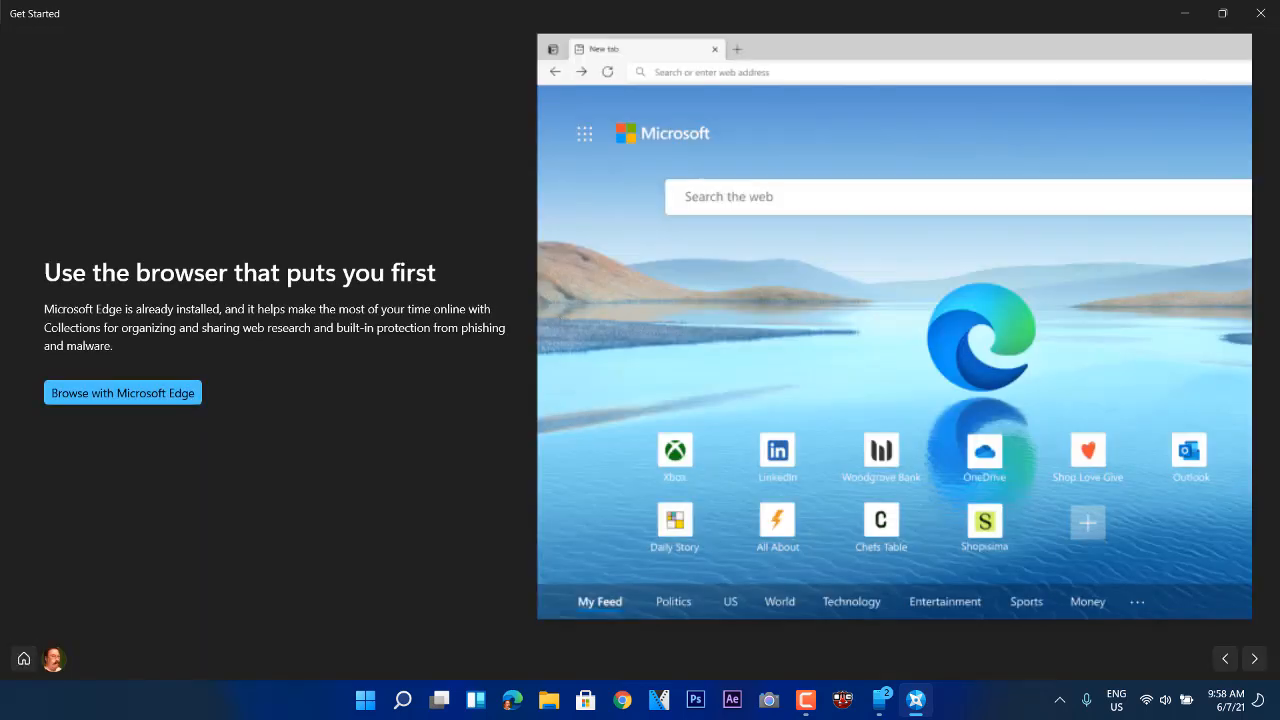
pyautogui.click(1255, 659)
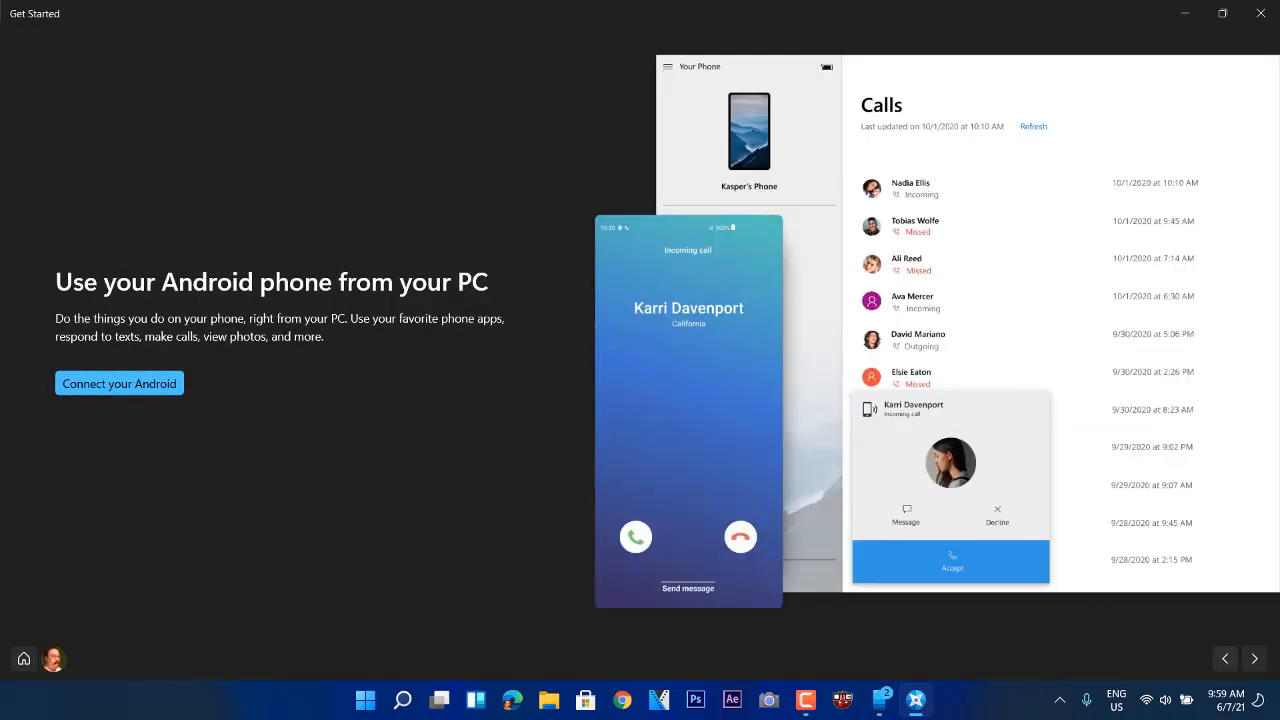
pyautogui.click(1255, 659)
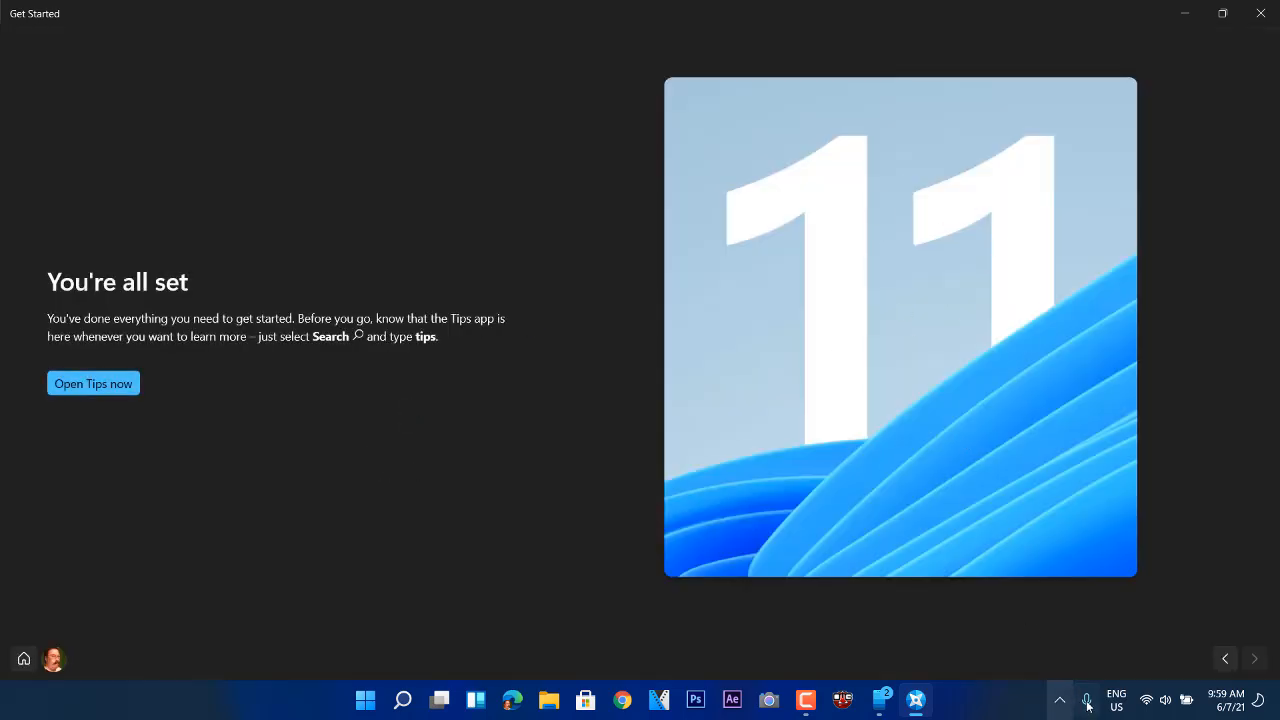
pyautogui.click(1260, 13)
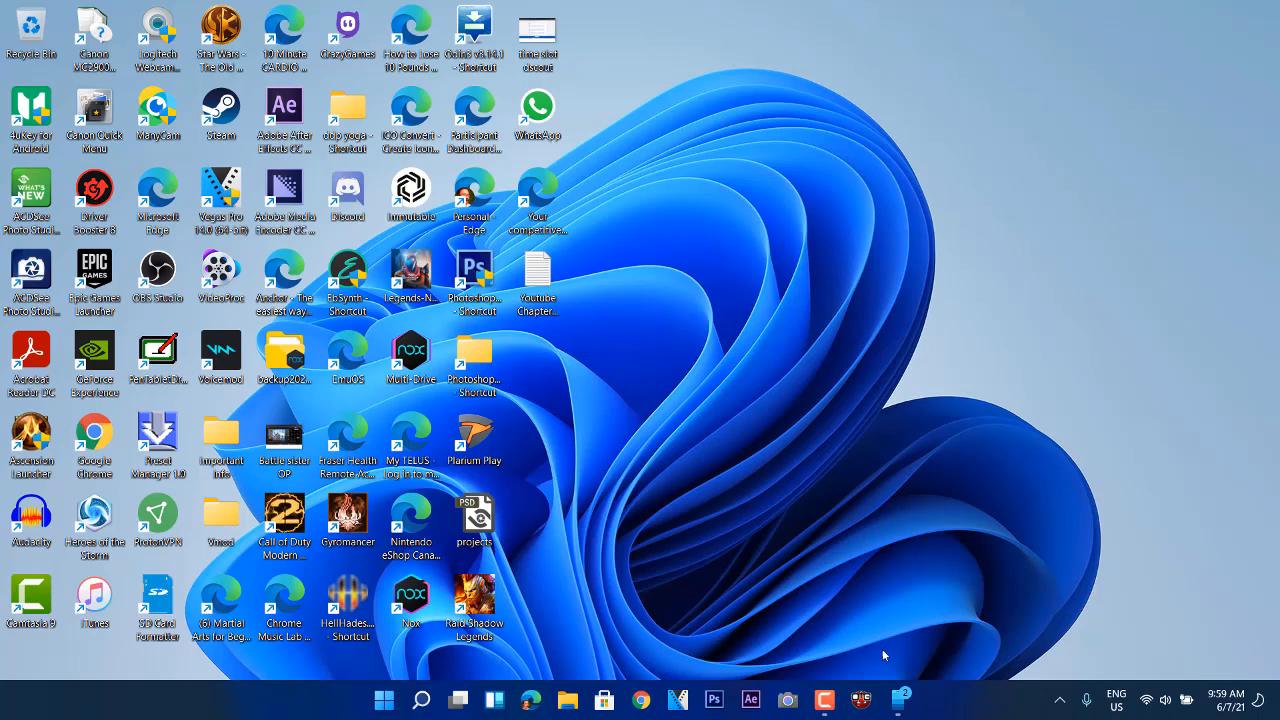
# Step: View the phone's messages in the Your Phone app and close it
pyautogui.click(899, 699)
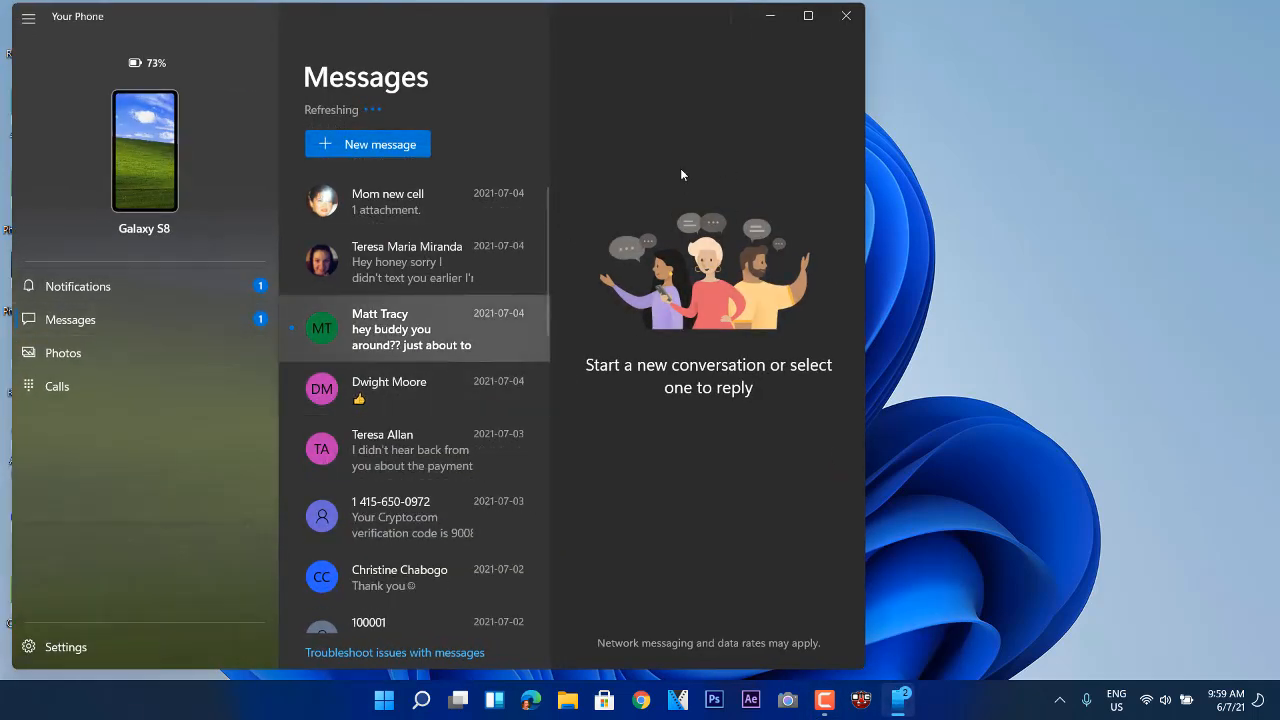
pyautogui.click(847, 19)
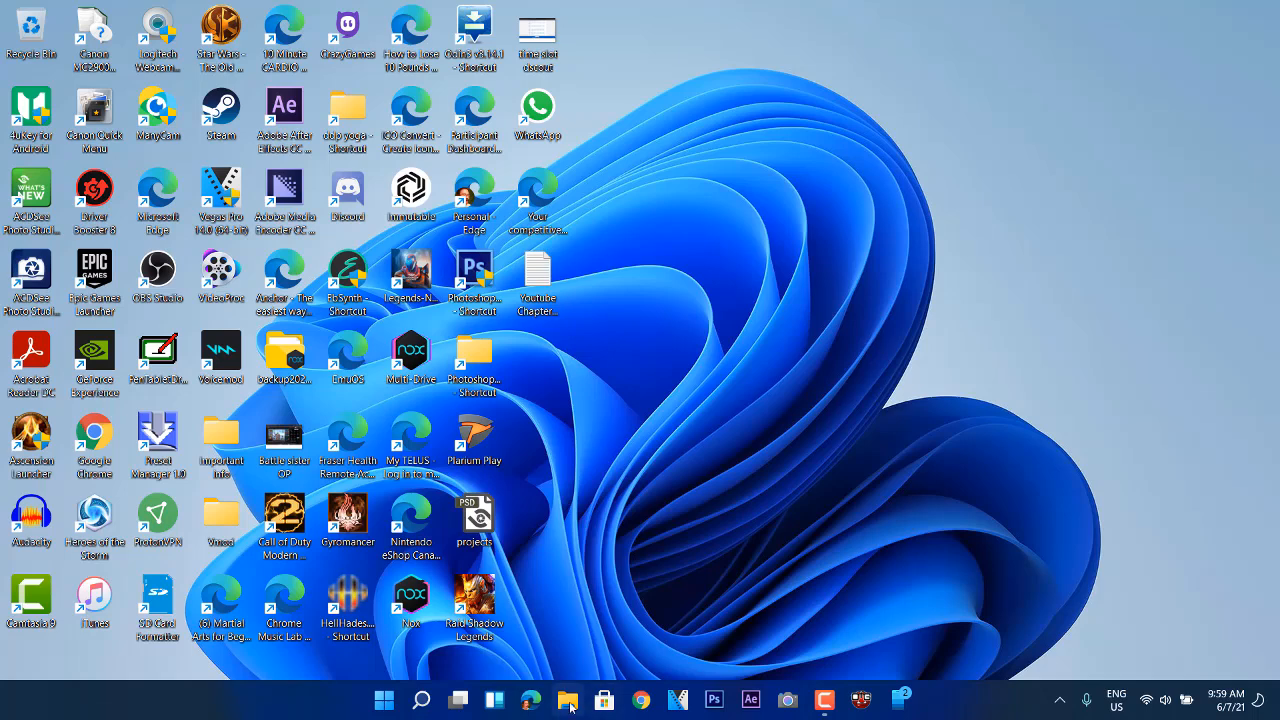
# Step: Open File Explorer in a maximized window and view the Desktop and Downloads folders
pyautogui.press('super+e')
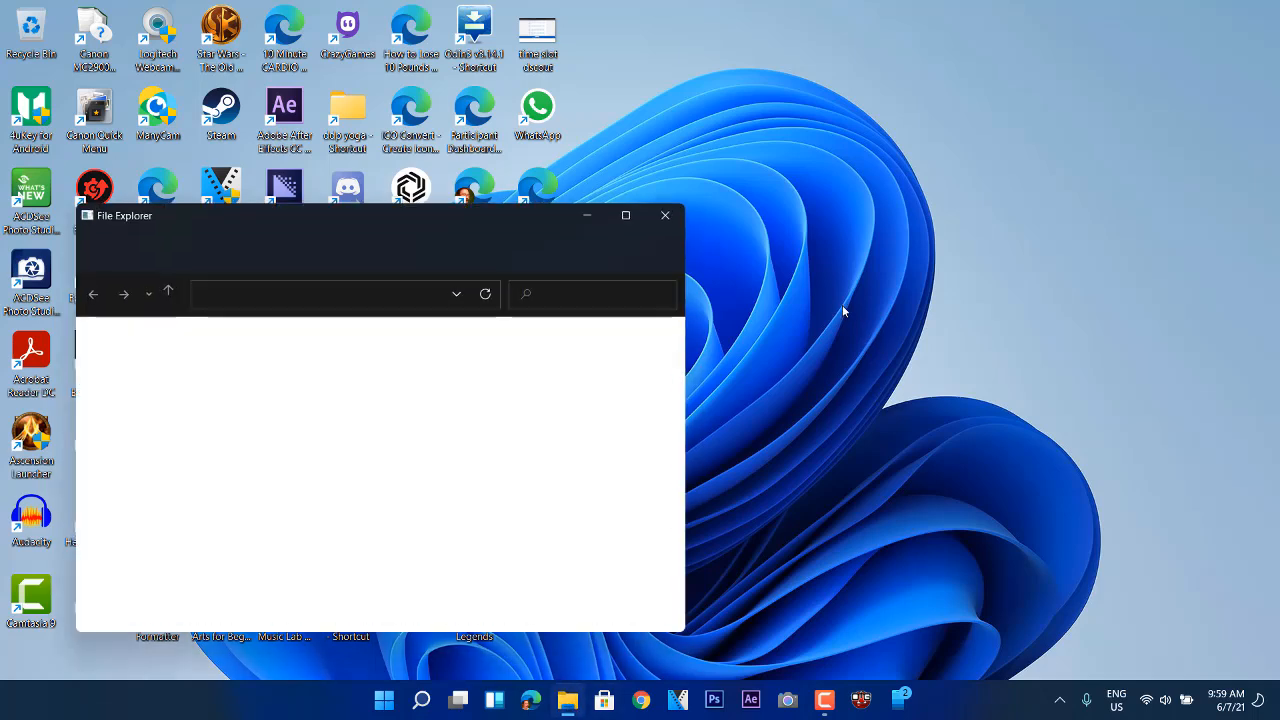
pyautogui.click(625, 215)
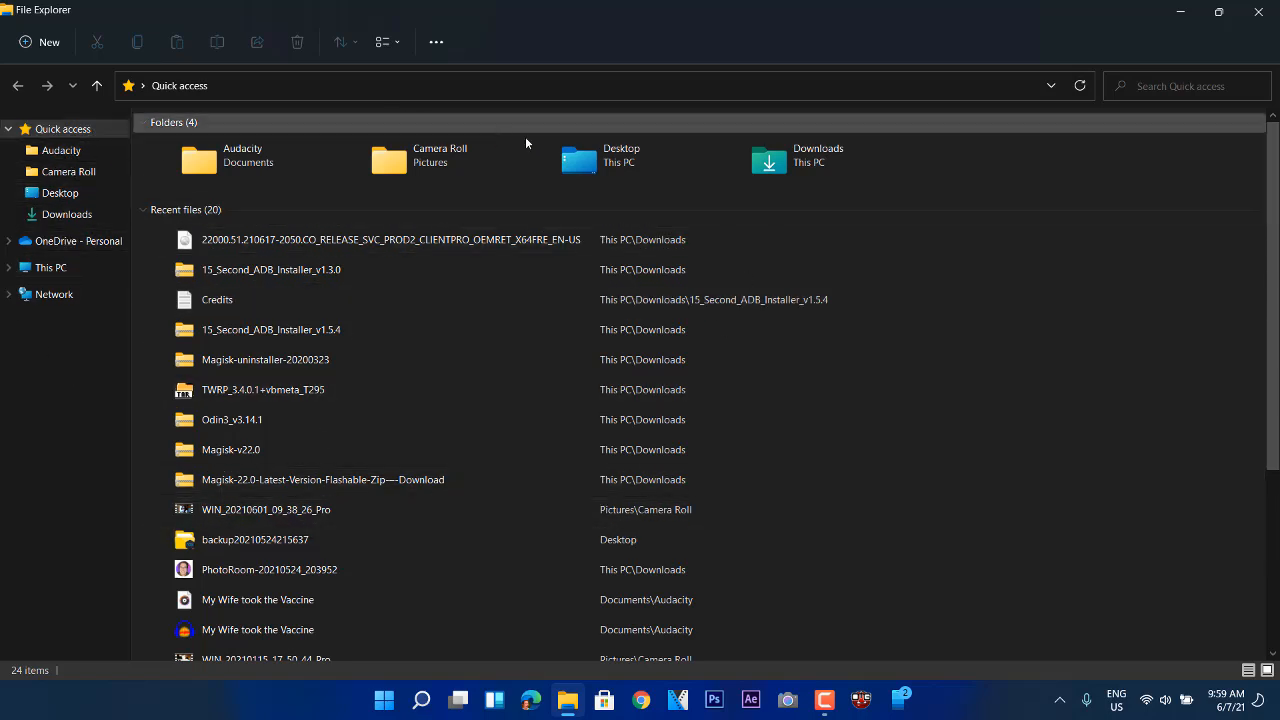
pyautogui.click(55, 194)
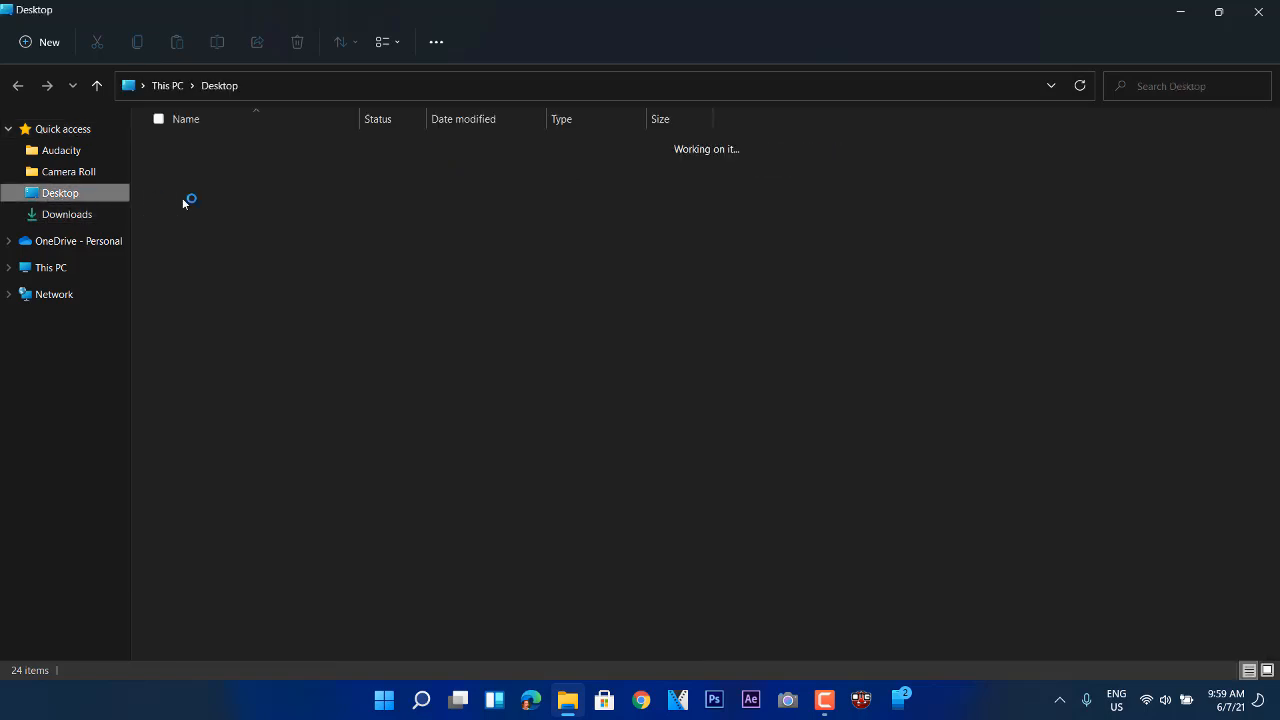
pyautogui.click(72, 215)
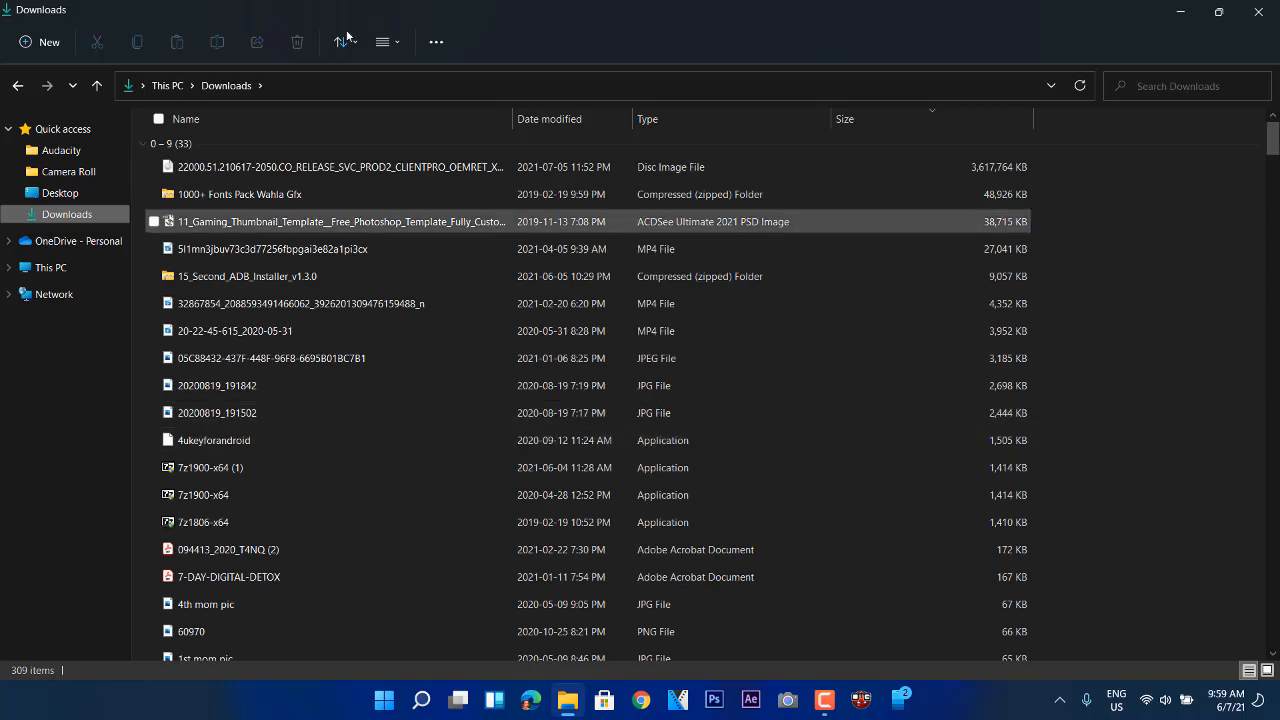
# Step: Check the free space of Local Disk (C:) under This PC and close File Explorer
pyautogui.click(52, 270)
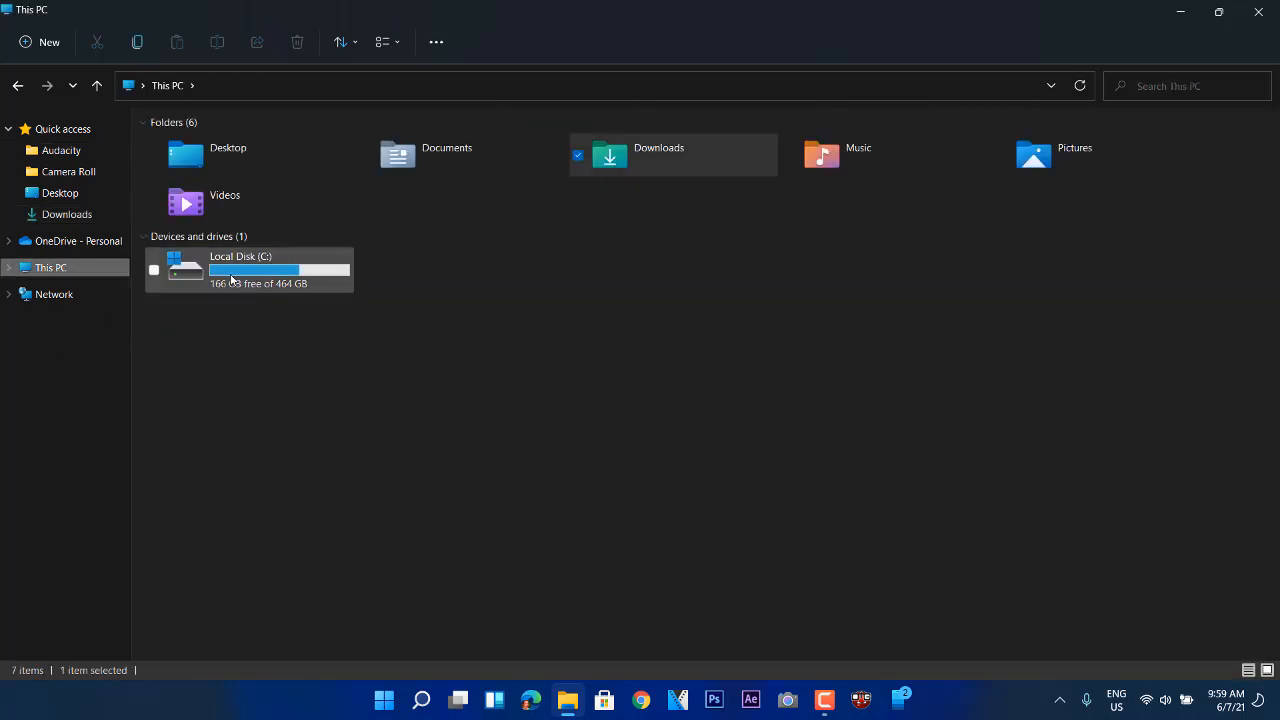
pyautogui.moveTo(231, 279)
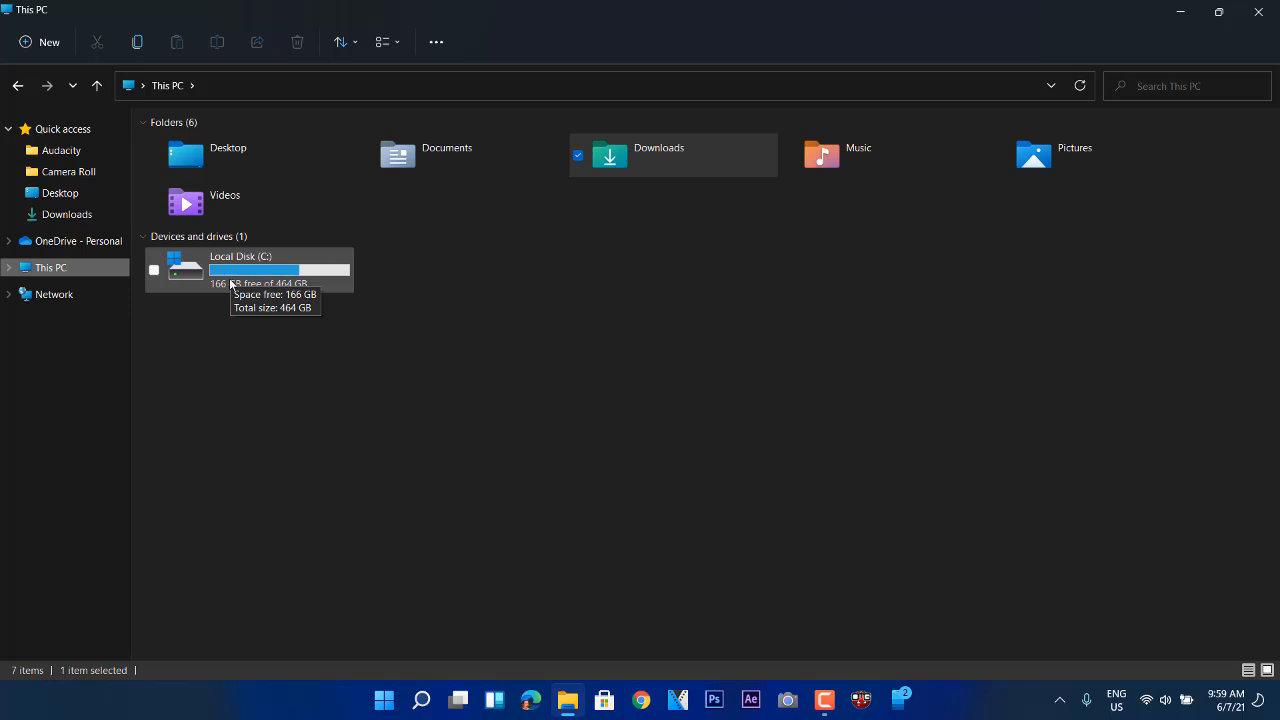
pyautogui.click(246, 272)
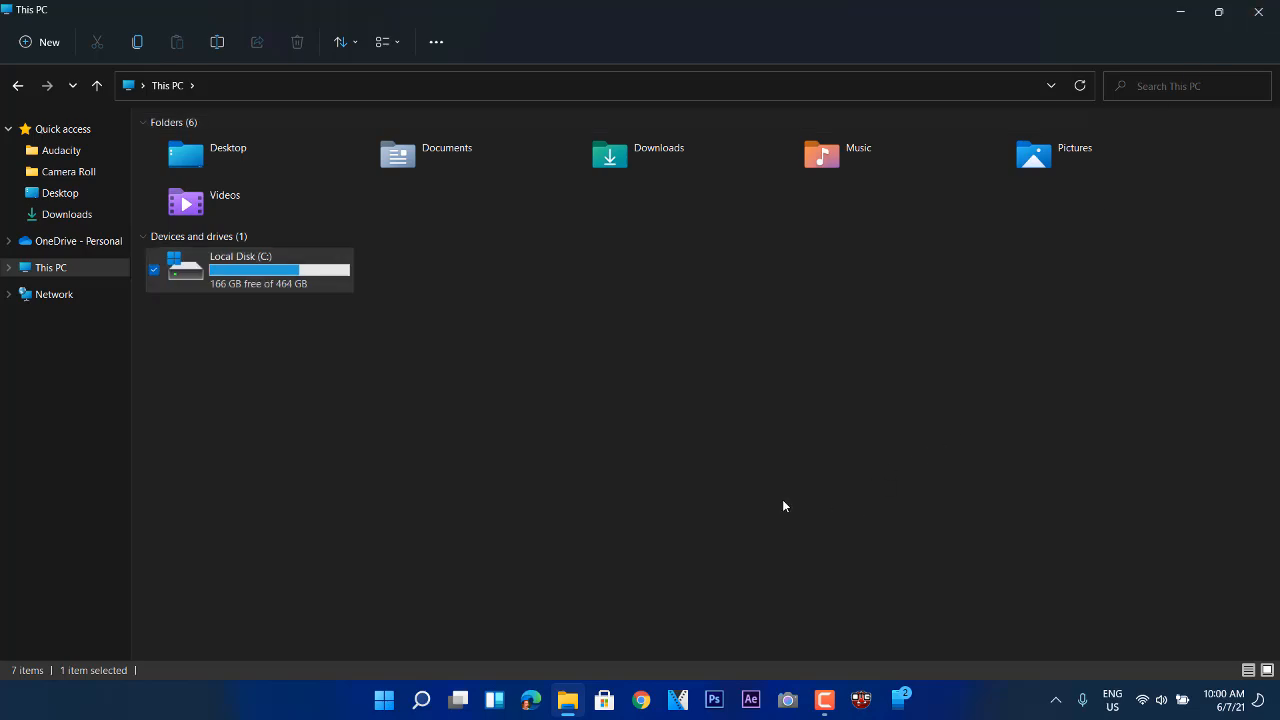
pyautogui.click(1252, 14)
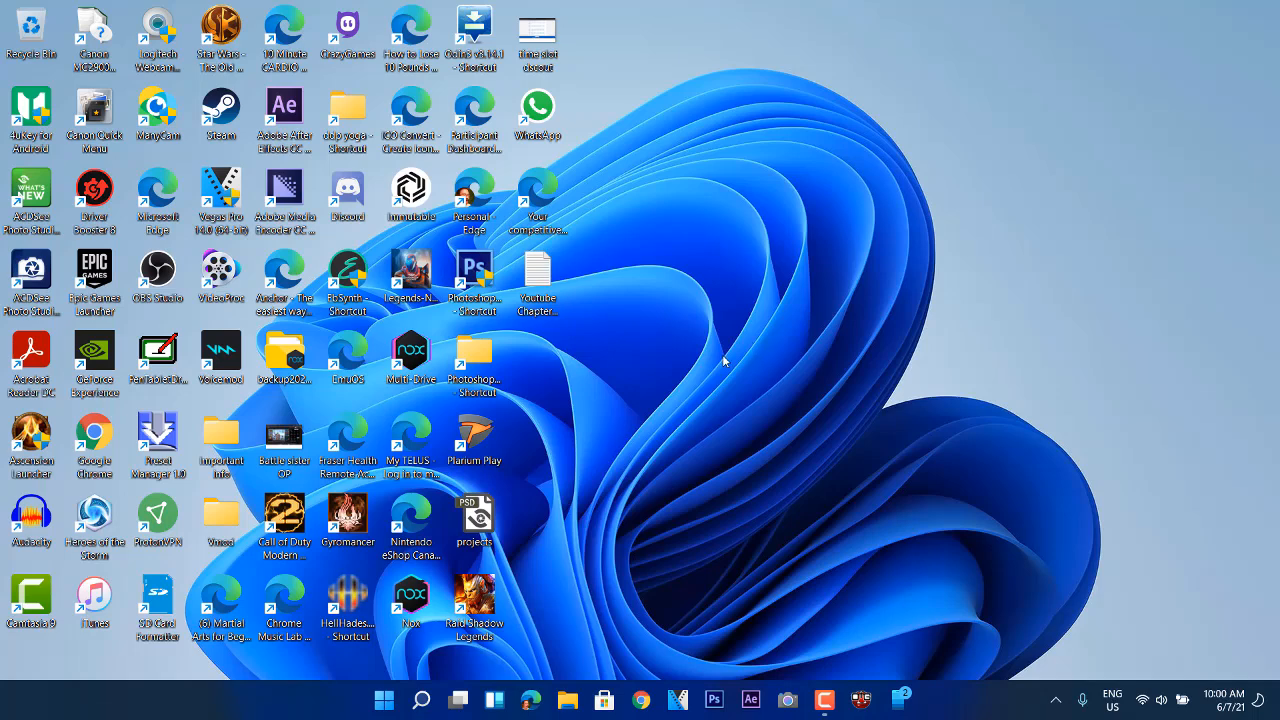
# Step: Open Microsoft Store in a maximized window and look through the app and game sections of its Home page
pyautogui.click(606, 690)
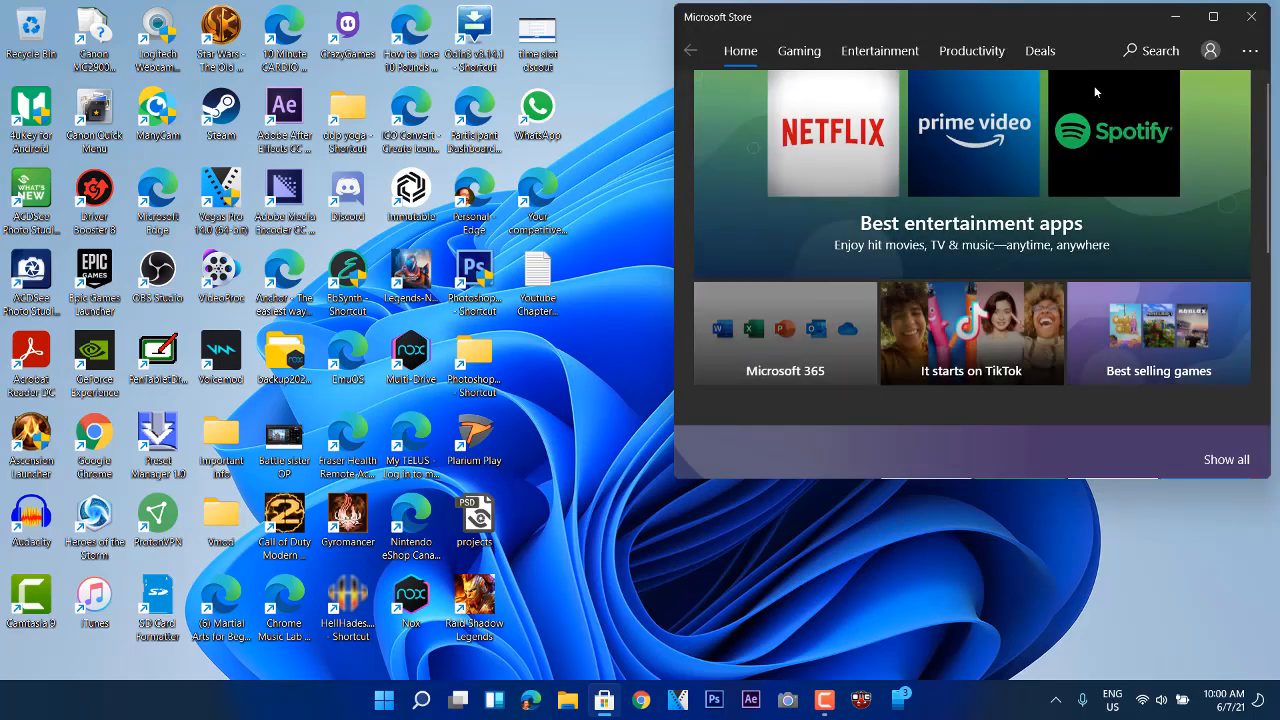
pyautogui.click(1213, 17)
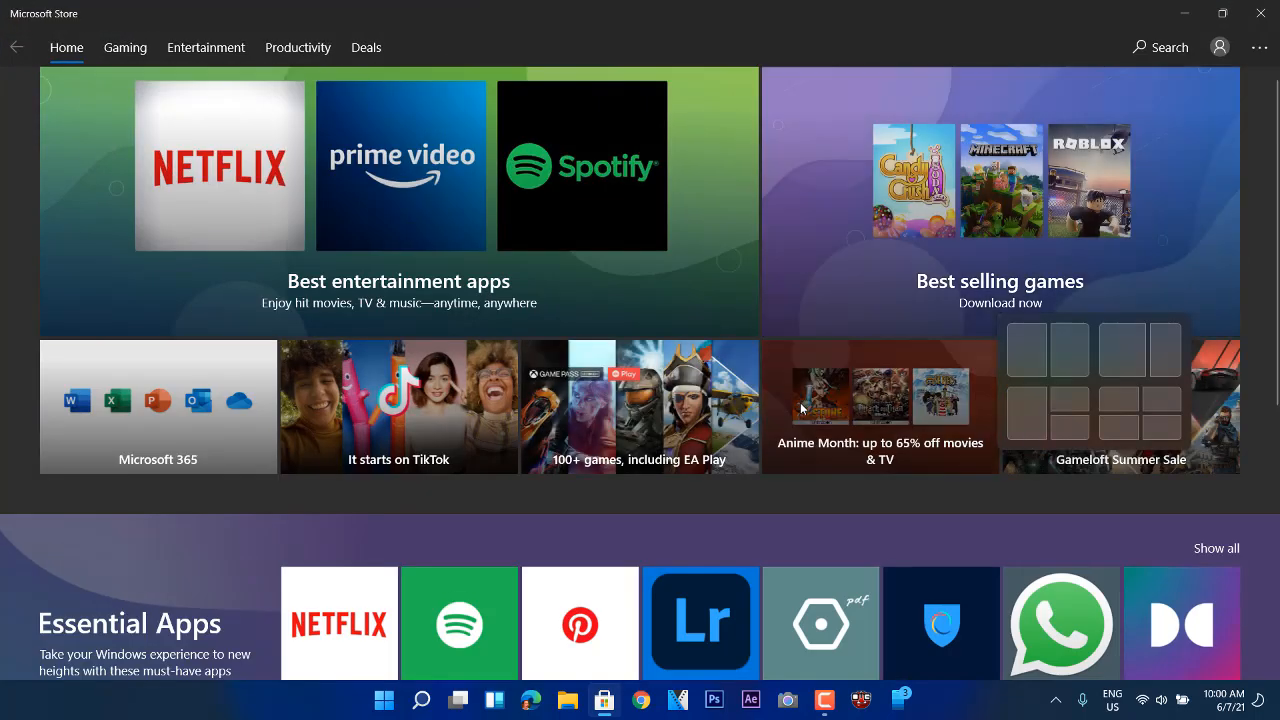
pyautogui.scroll(-1, 596, 442)
pyautogui.scroll(1, 633, 593)
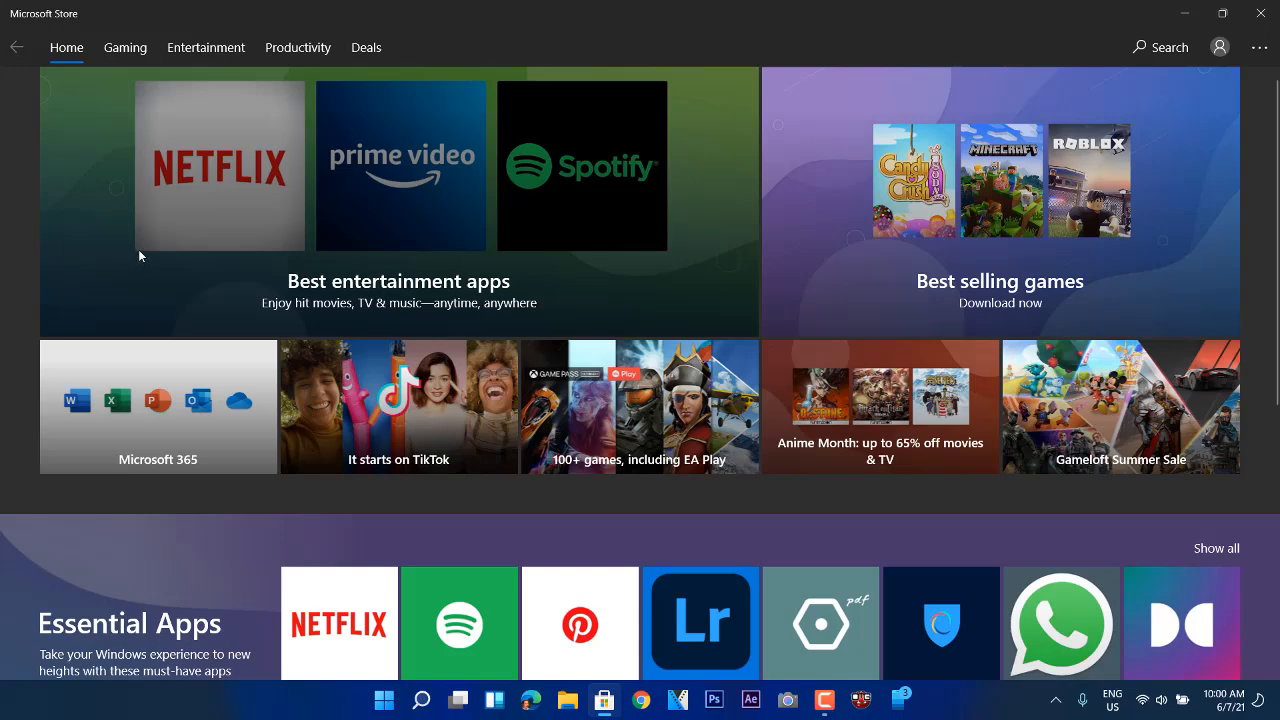
pyautogui.scroll(-2, 155, 508)
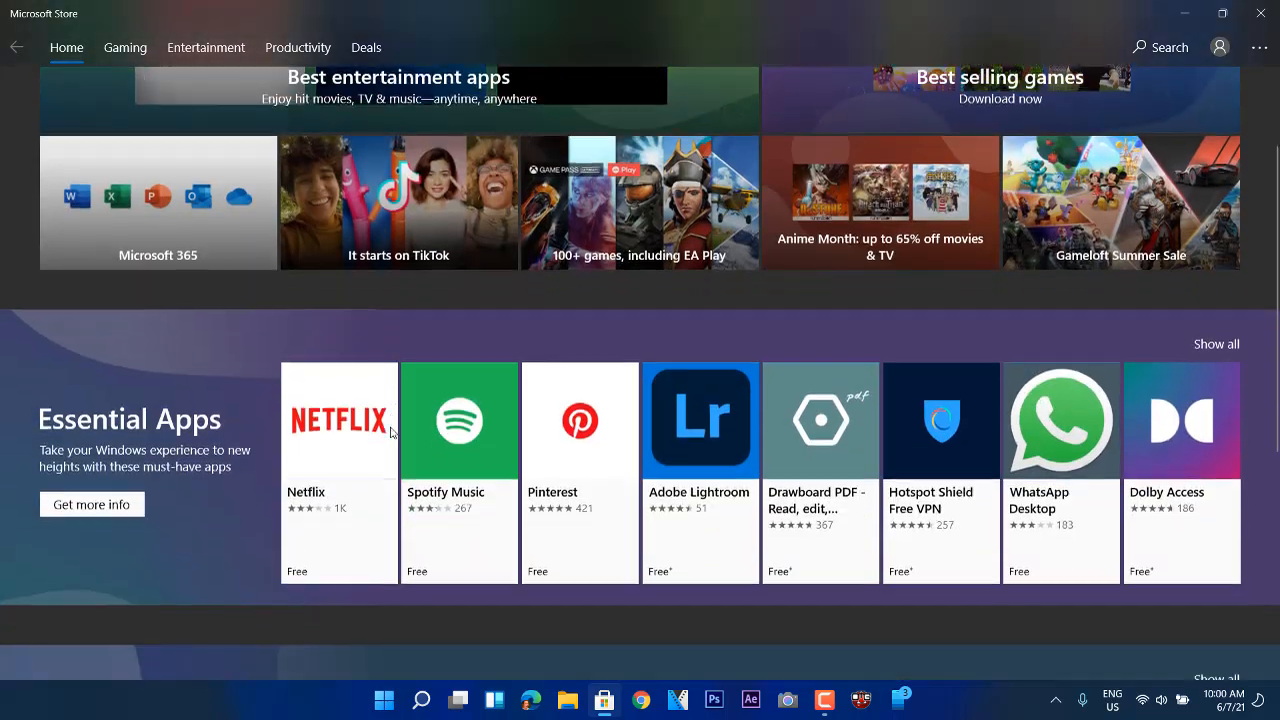
pyautogui.scroll(-8, 155, 508)
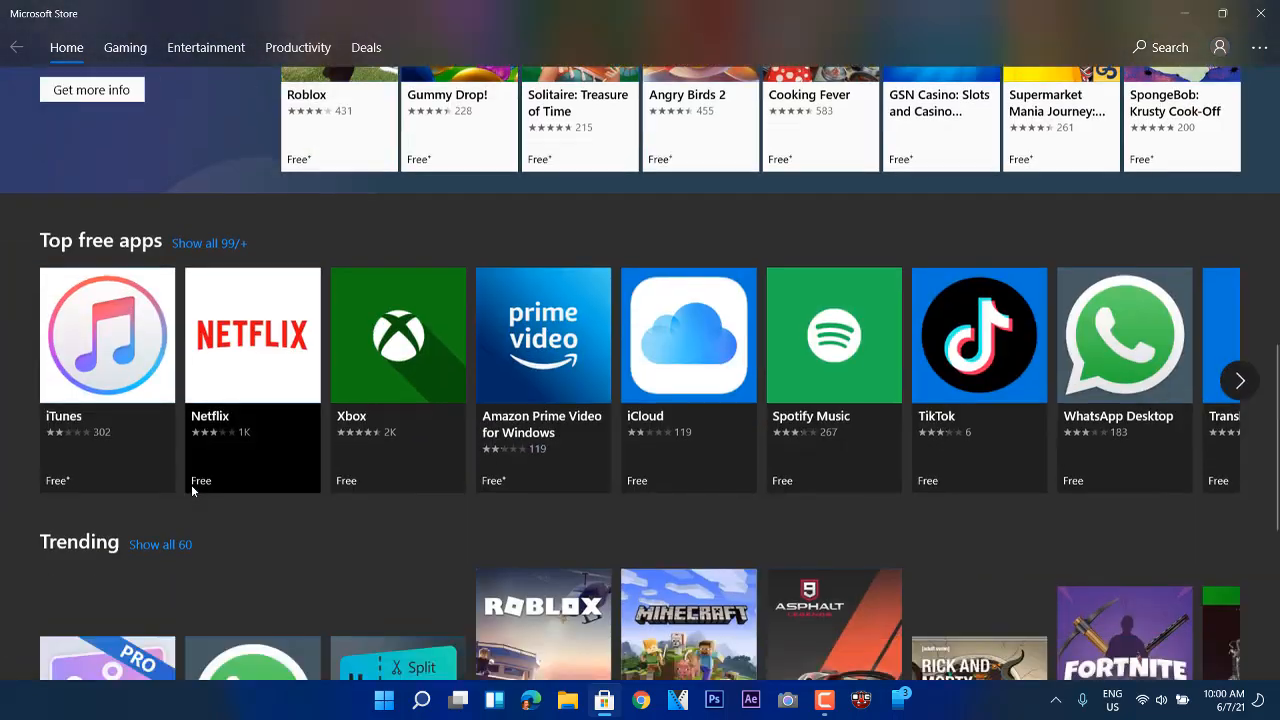
pyautogui.scroll(-3, 192, 490)
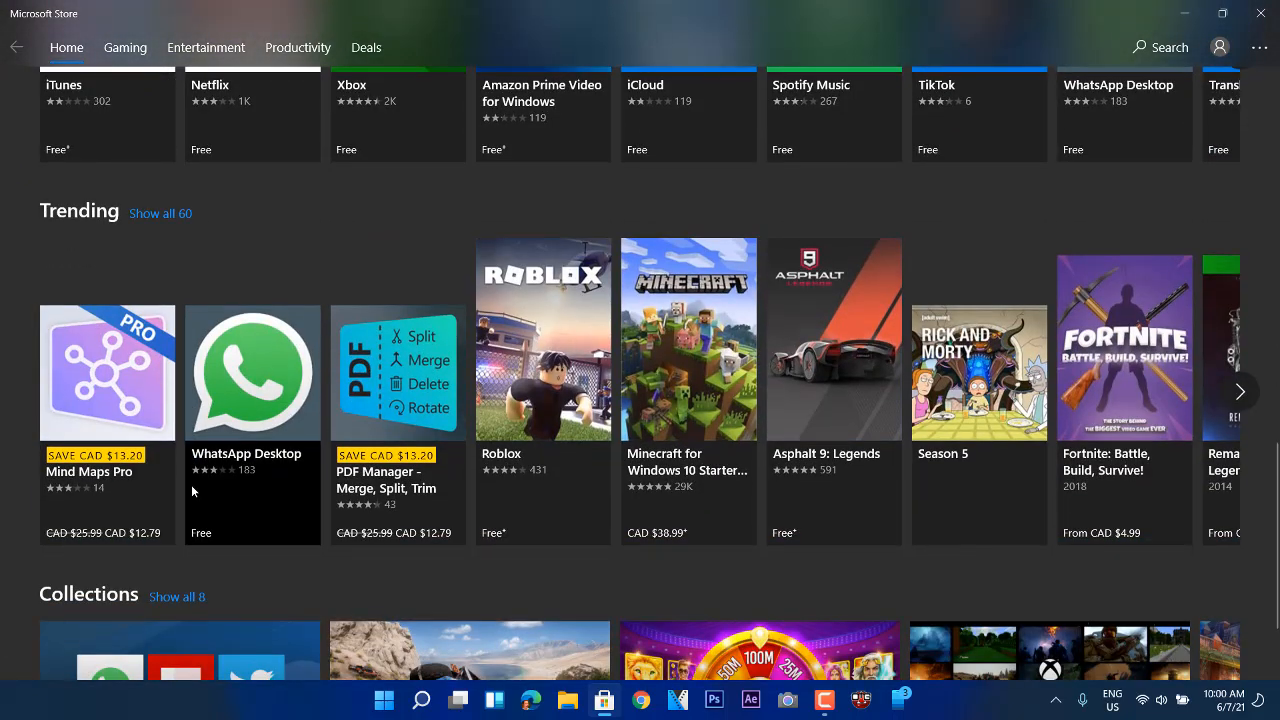
# Step: Look through the Trending and Collections sections of the Home page and open TikTok from the top free apps
pyautogui.scroll(-1, 191, 484)
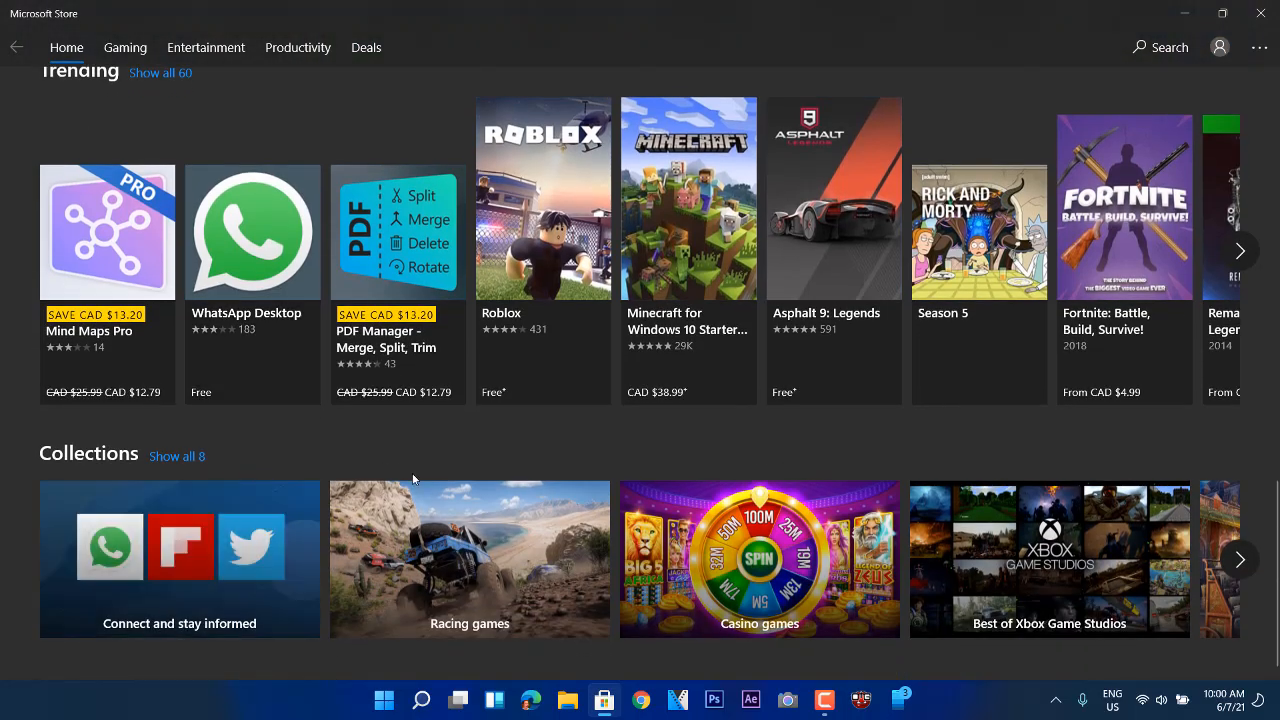
pyautogui.scroll(5, 438, 460)
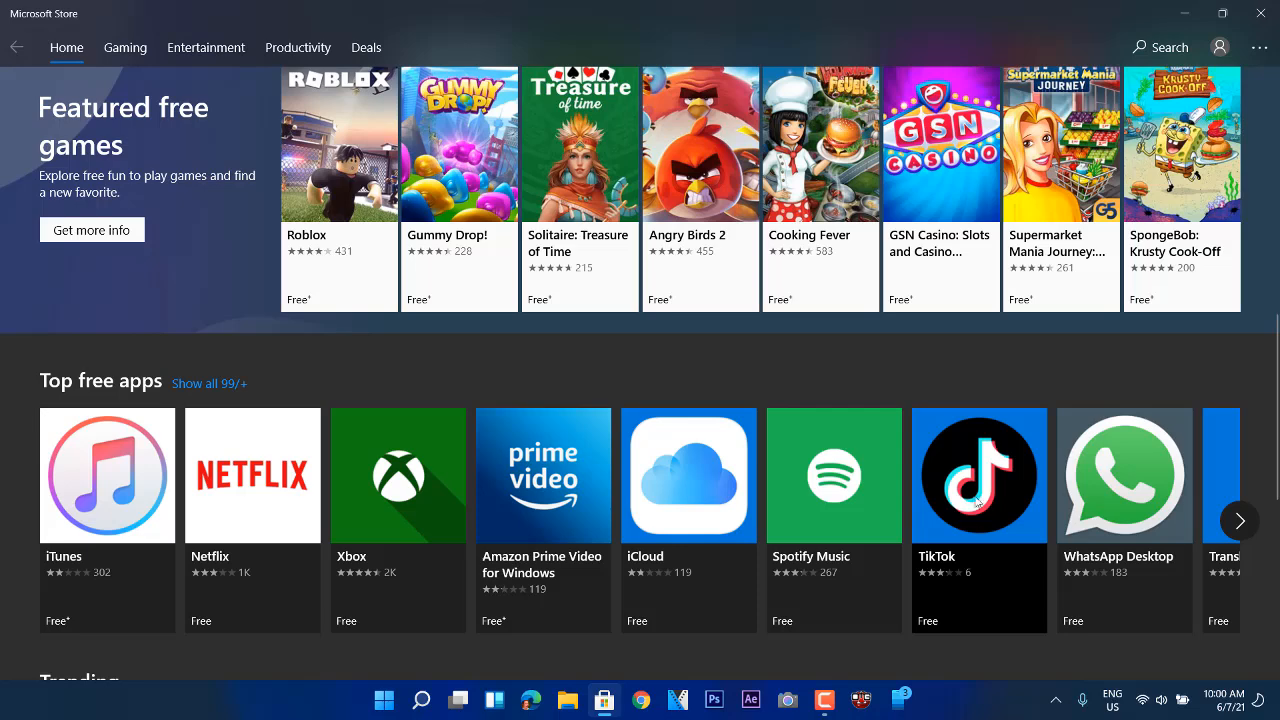
pyautogui.click(985, 440)
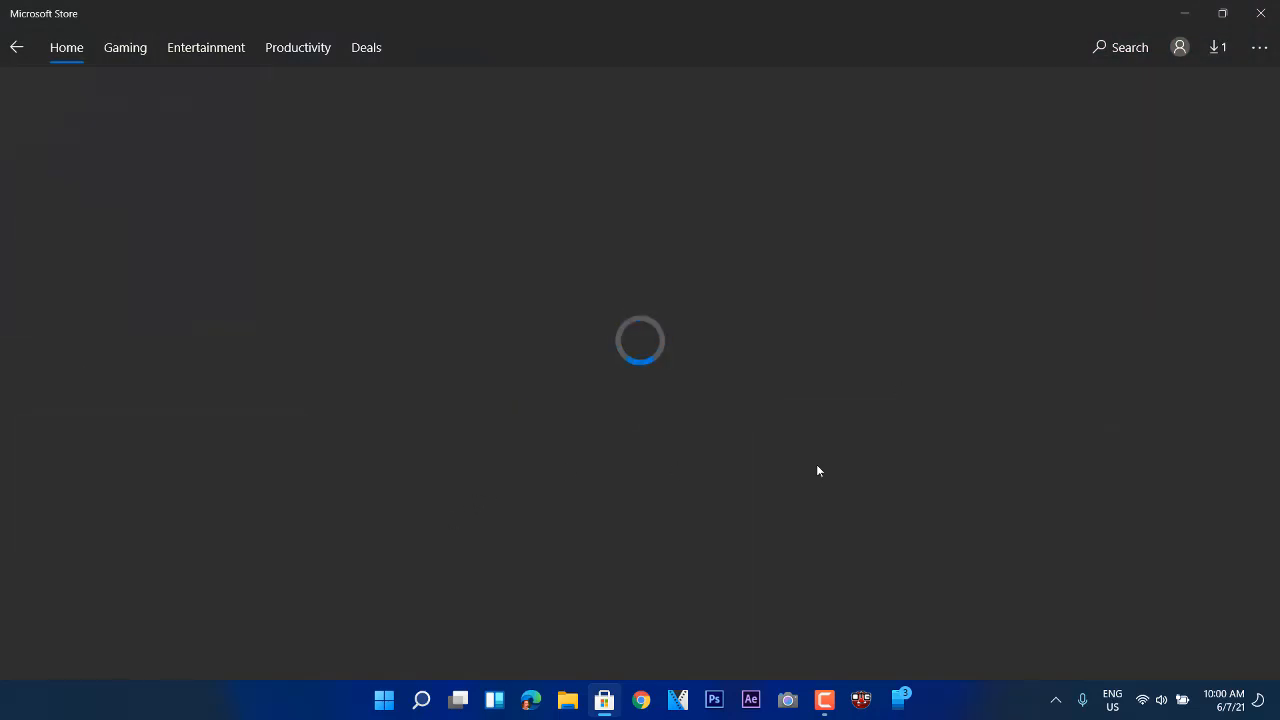
# Step: Open the store's Gaming page and look through the best selling, top free and New & notable PC games
pyautogui.click(125, 47)
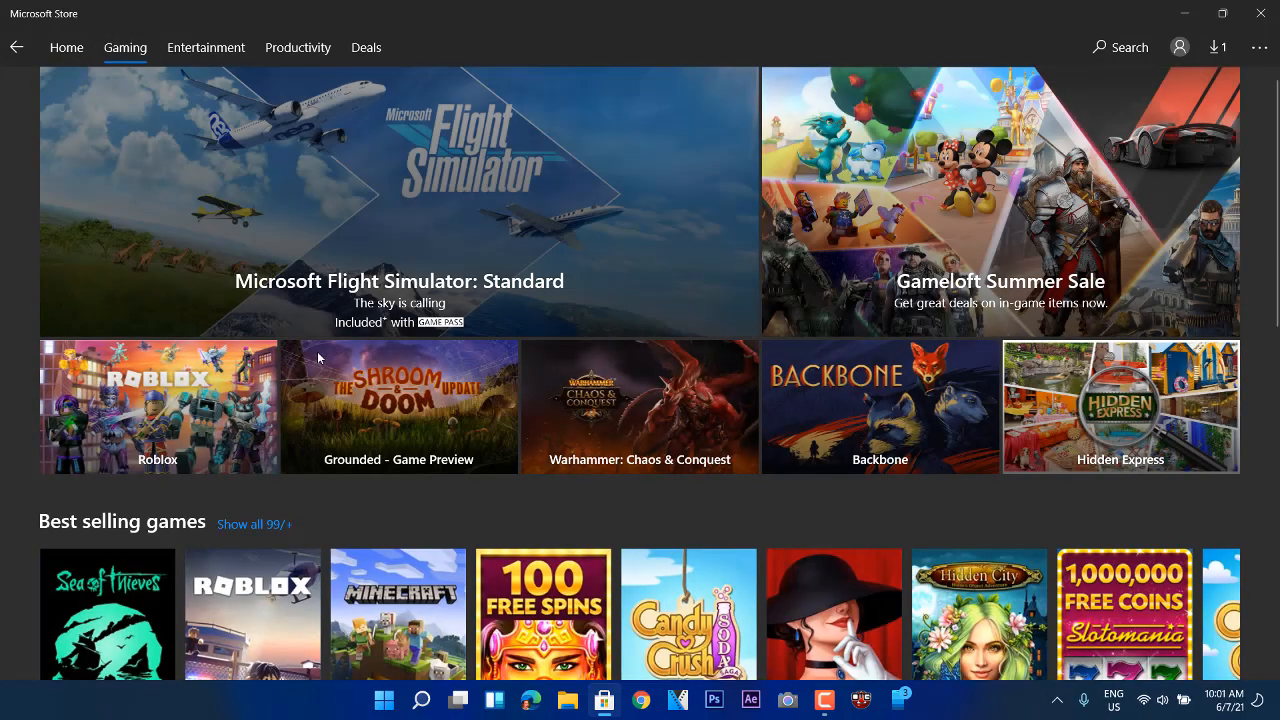
pyautogui.scroll(-2, 524, 606)
pyautogui.scroll(-3, 491, 550)
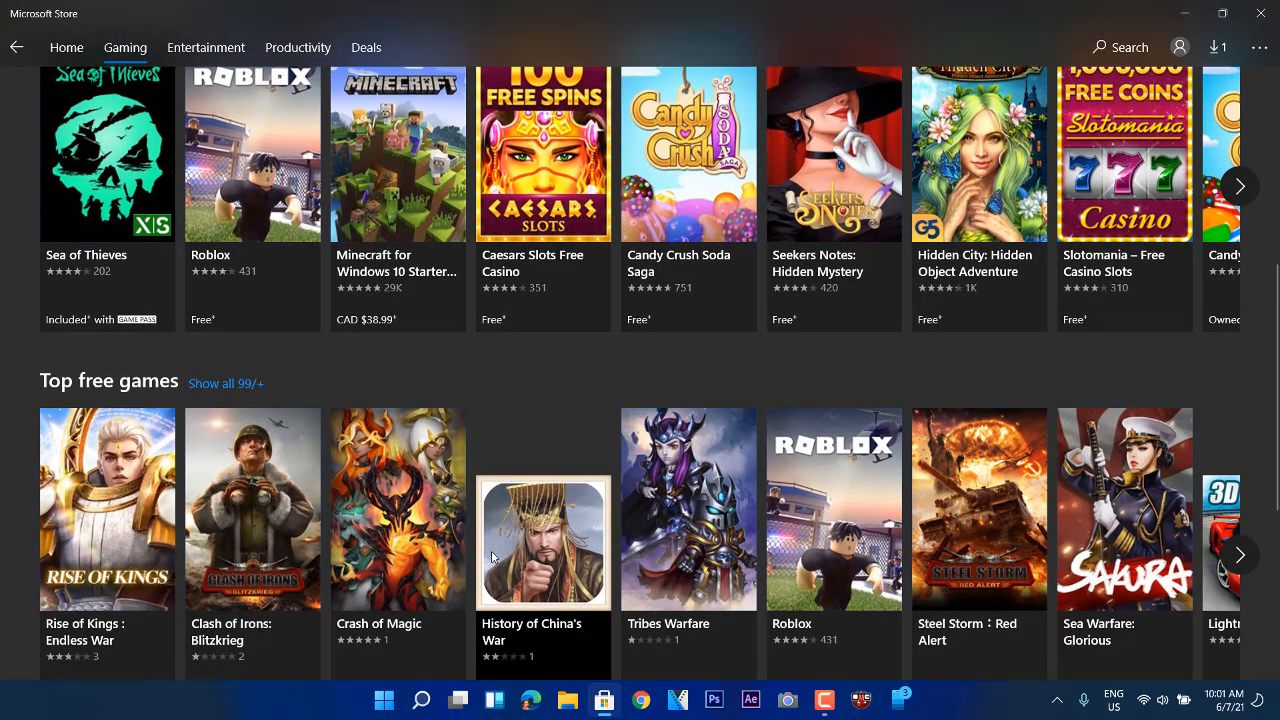
pyautogui.scroll(-2, 491, 556)
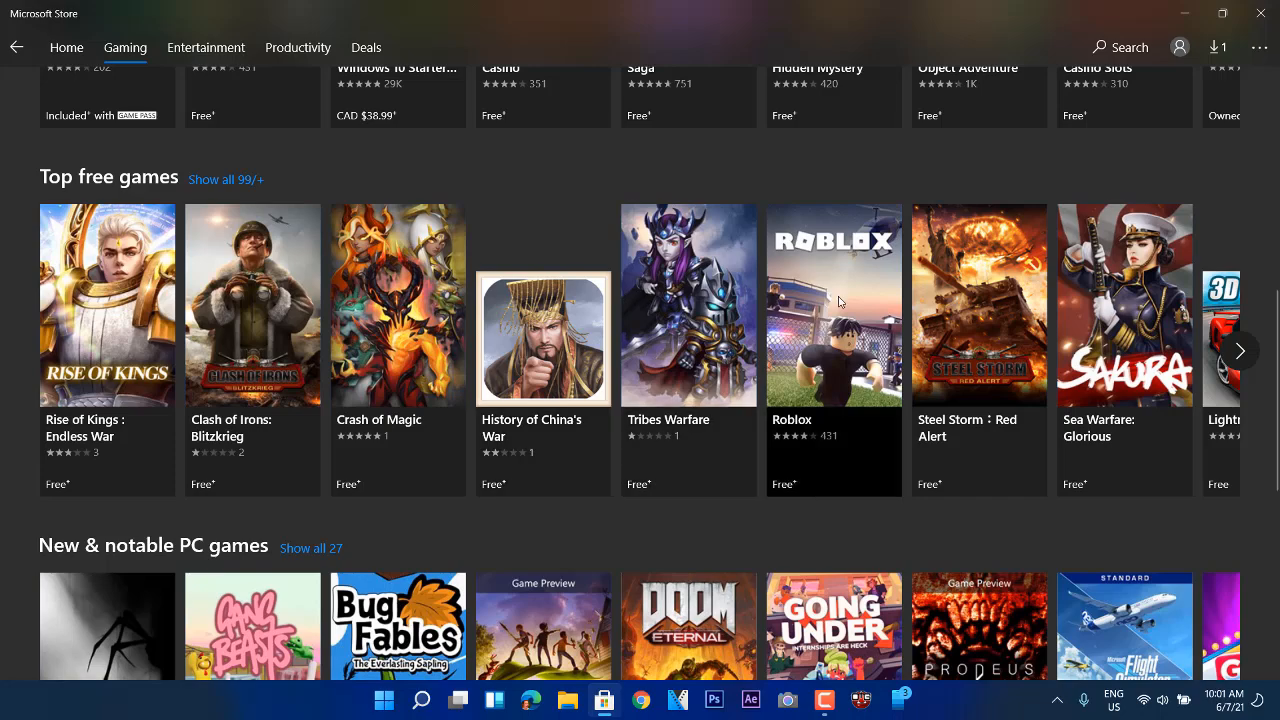
pyautogui.scroll(-2, 838, 301)
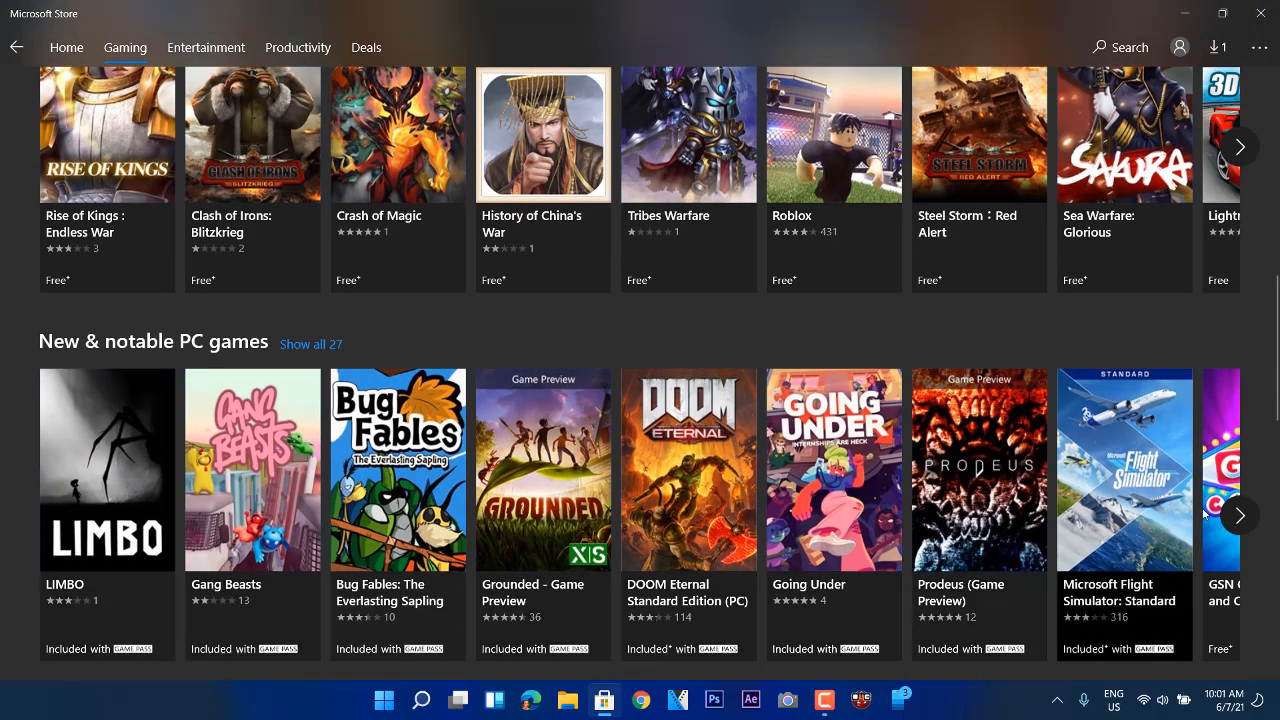
pyautogui.click(1239, 515)
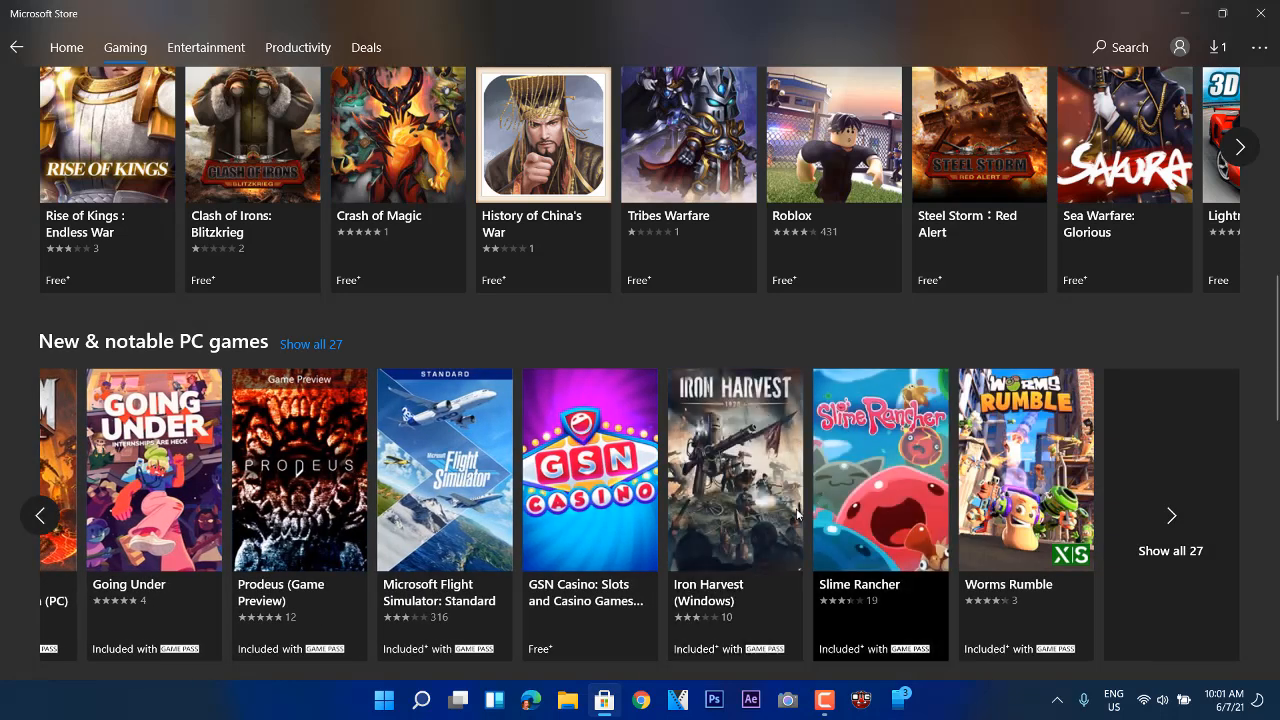
# Step: Look through Games we picked for you, including its further titles, Top paid games and PC games specials
pyautogui.scroll(-5, 757, 517)
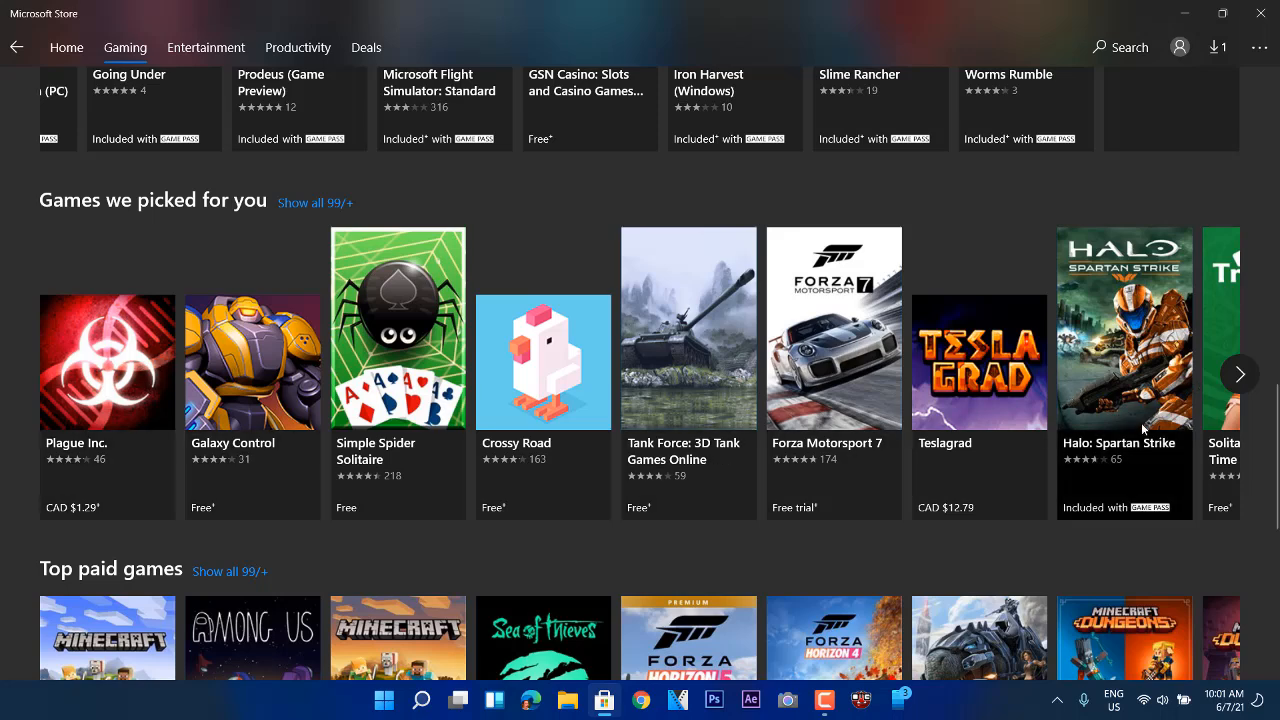
pyautogui.click(1238, 374)
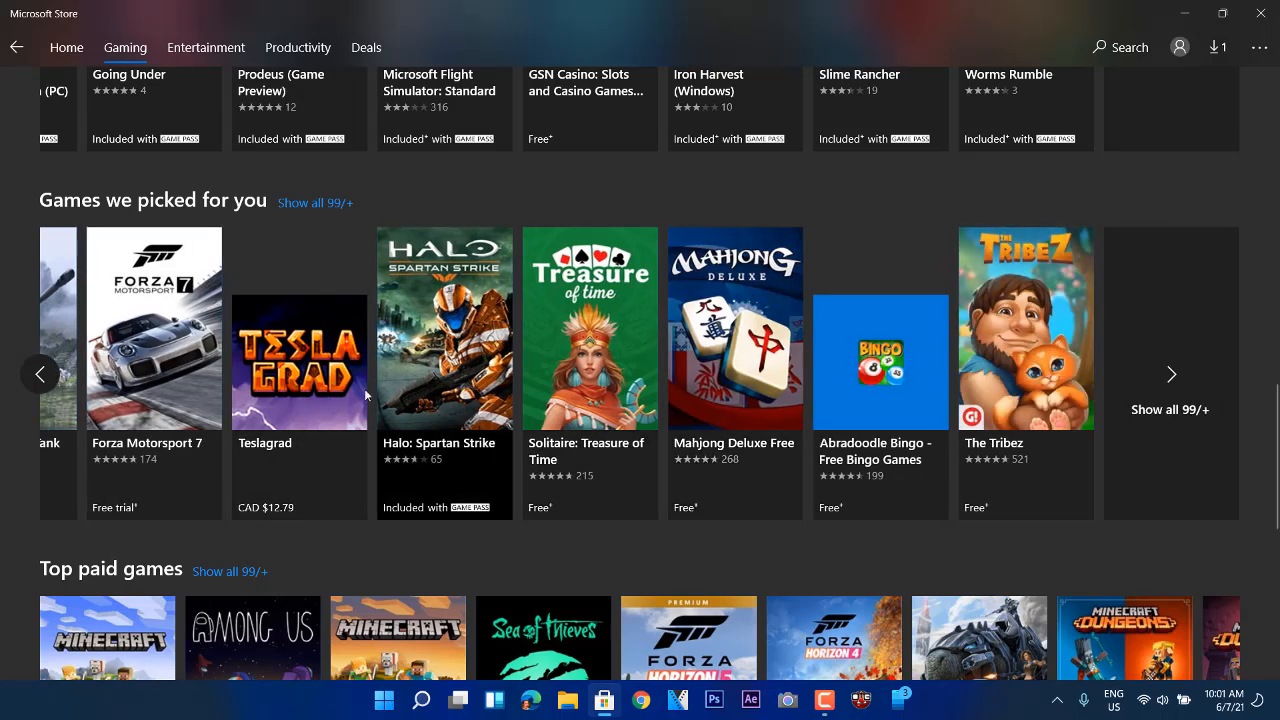
pyautogui.scroll(-2, 506, 455)
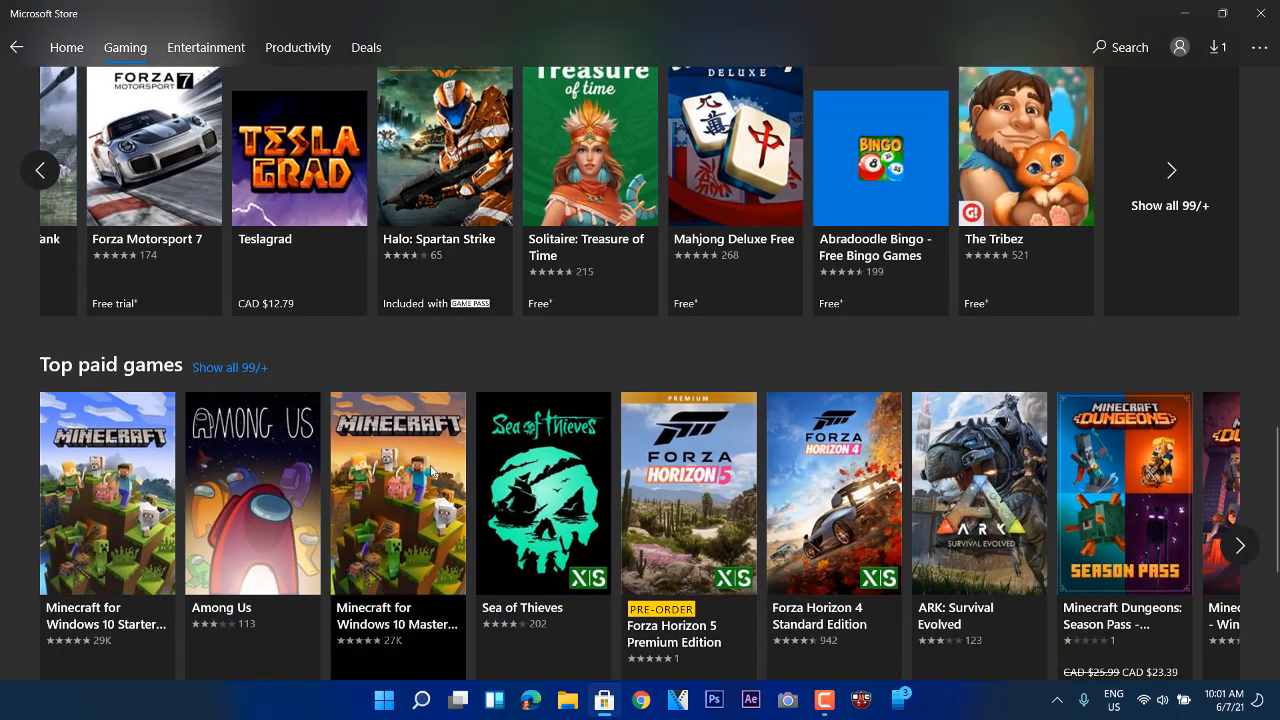
pyautogui.scroll(-1, 432, 471)
pyautogui.scroll(-2, 1140, 420)
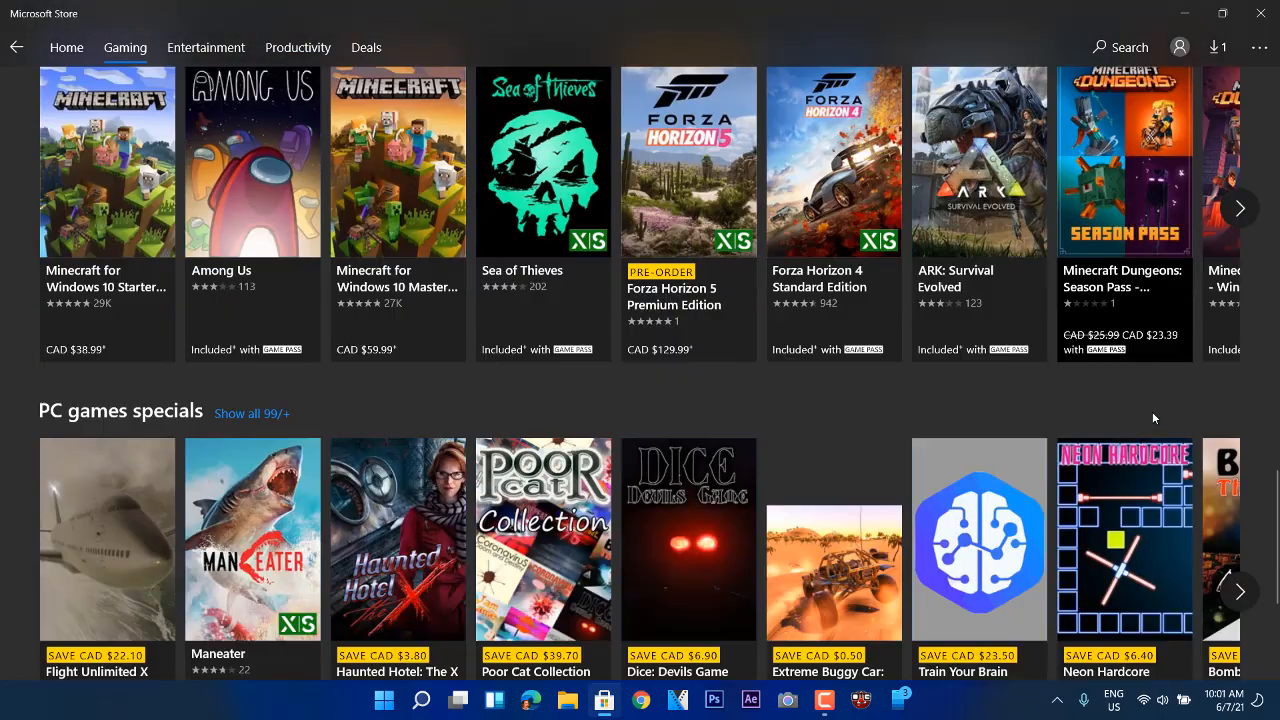
pyautogui.scroll(-3, 1152, 418)
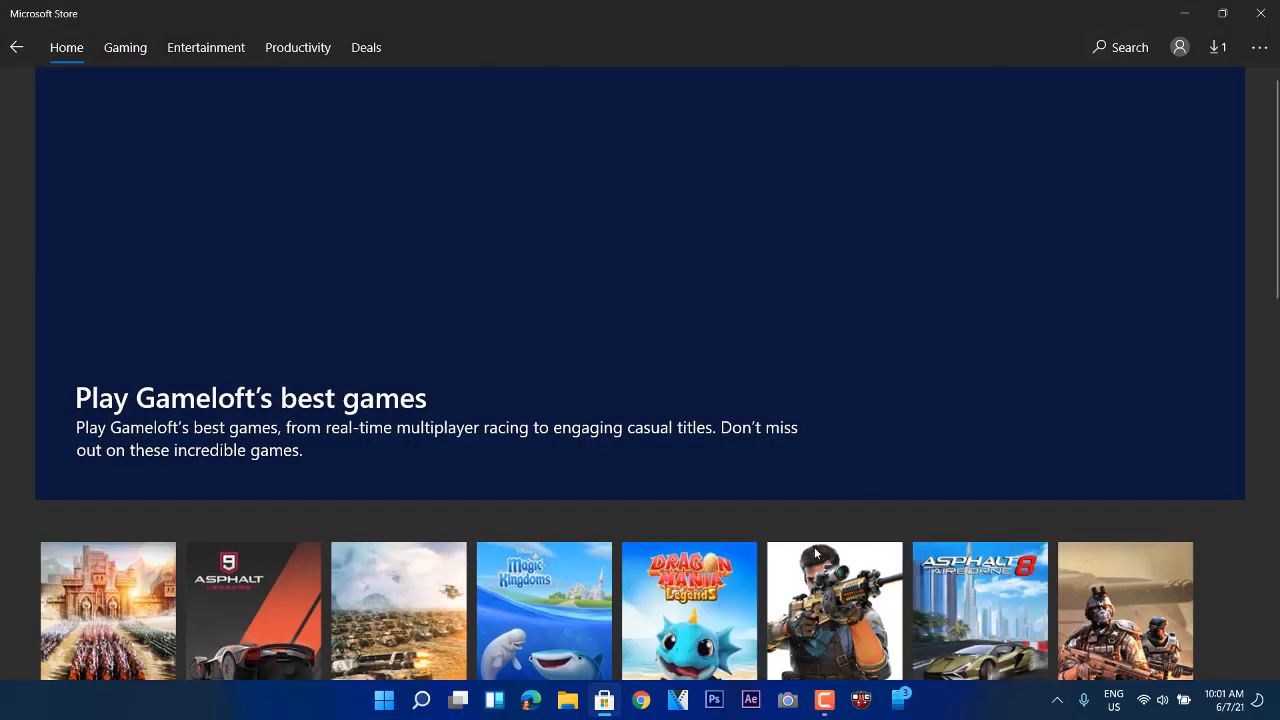
# Step: Look through the Play Gameloft's best games collection and return to the Gaming page
pyautogui.scroll(-2, 812, 548)
pyautogui.scroll(-5, 810, 543)
pyautogui.scroll(6, 810, 543)
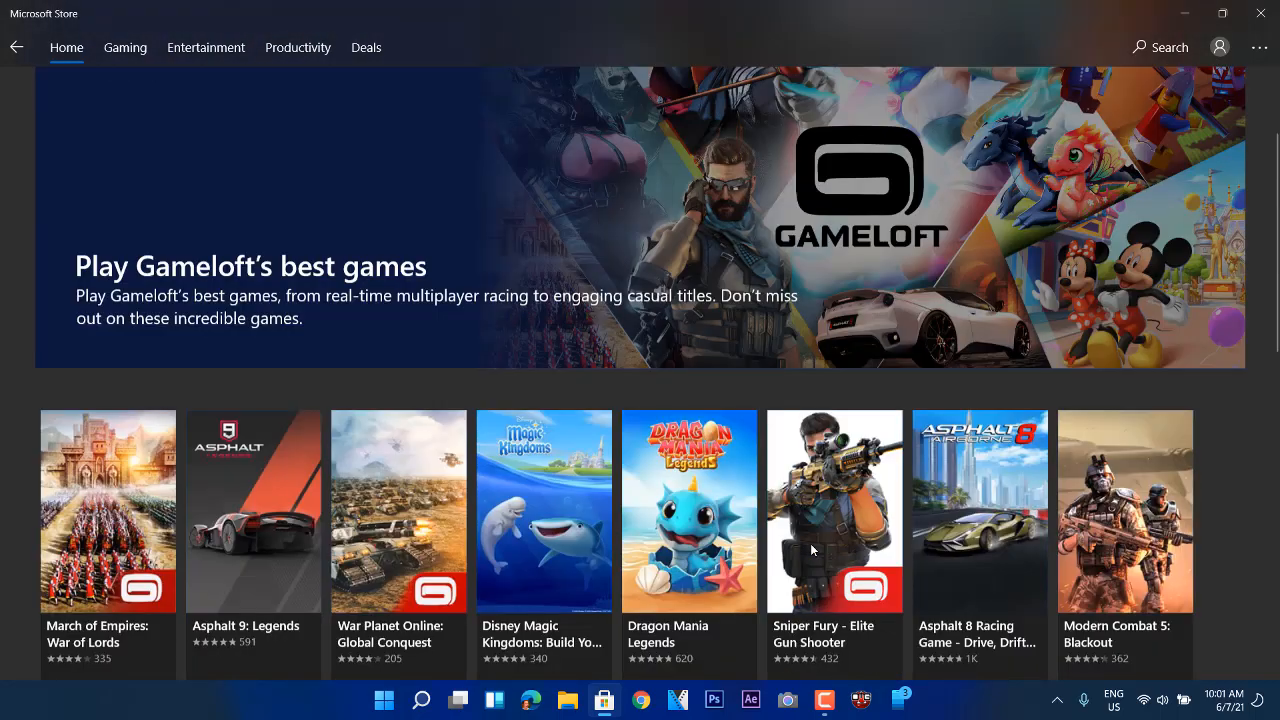
pyautogui.click(16, 48)
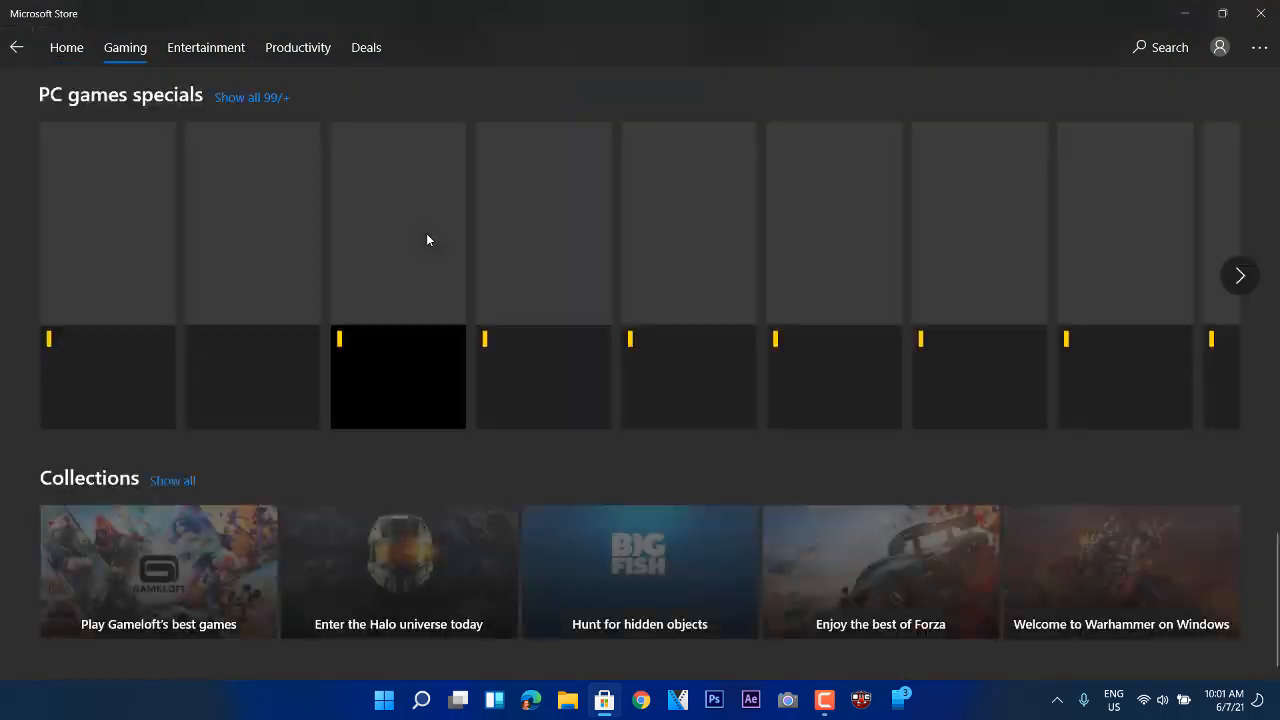
# Step: Review the Top paid games and PC games specials sections again and go back to the store's Home page
pyautogui.scroll(5, 820, 342)
pyautogui.scroll(-1, 1163, 58)
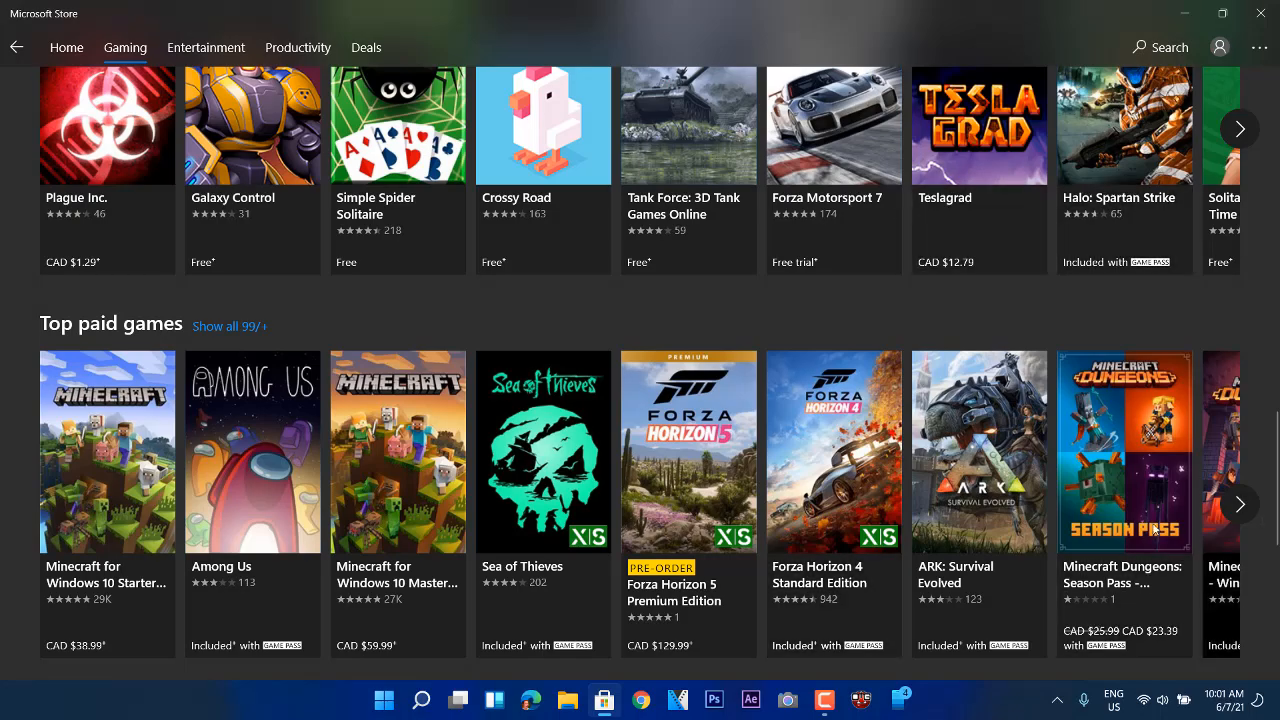
pyautogui.scroll(-5, 1153, 529)
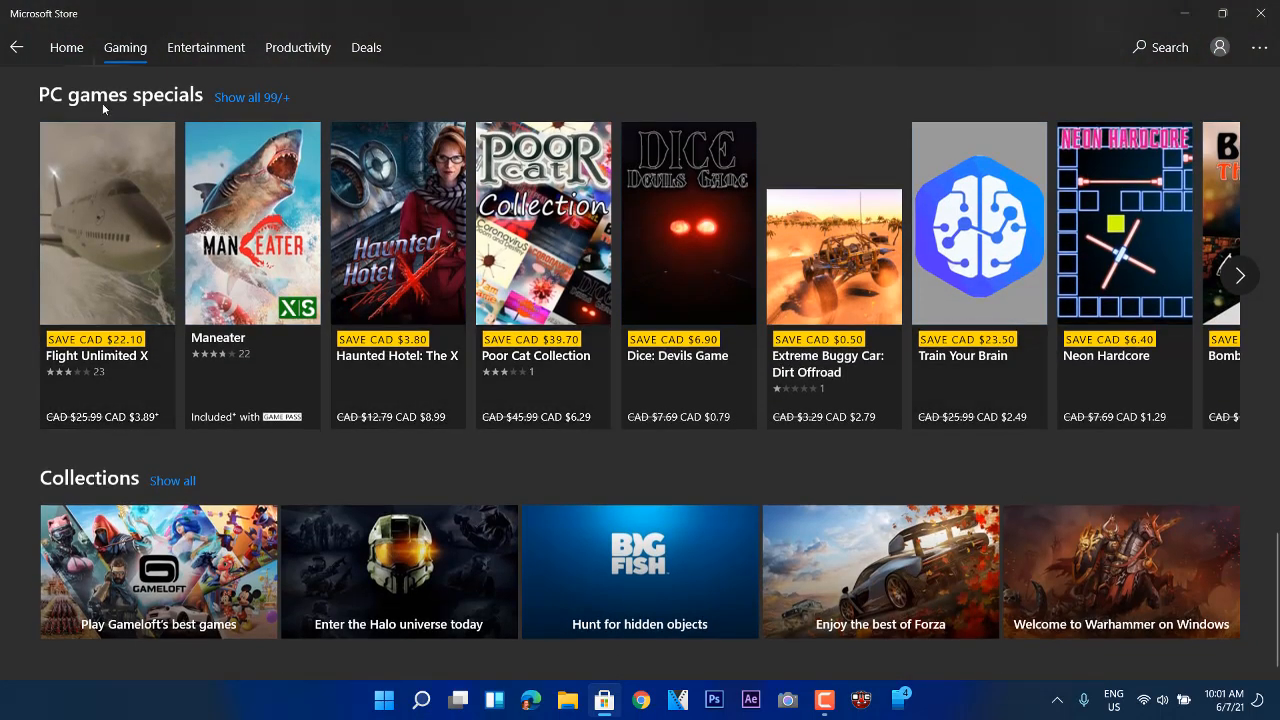
pyautogui.click(16, 47)
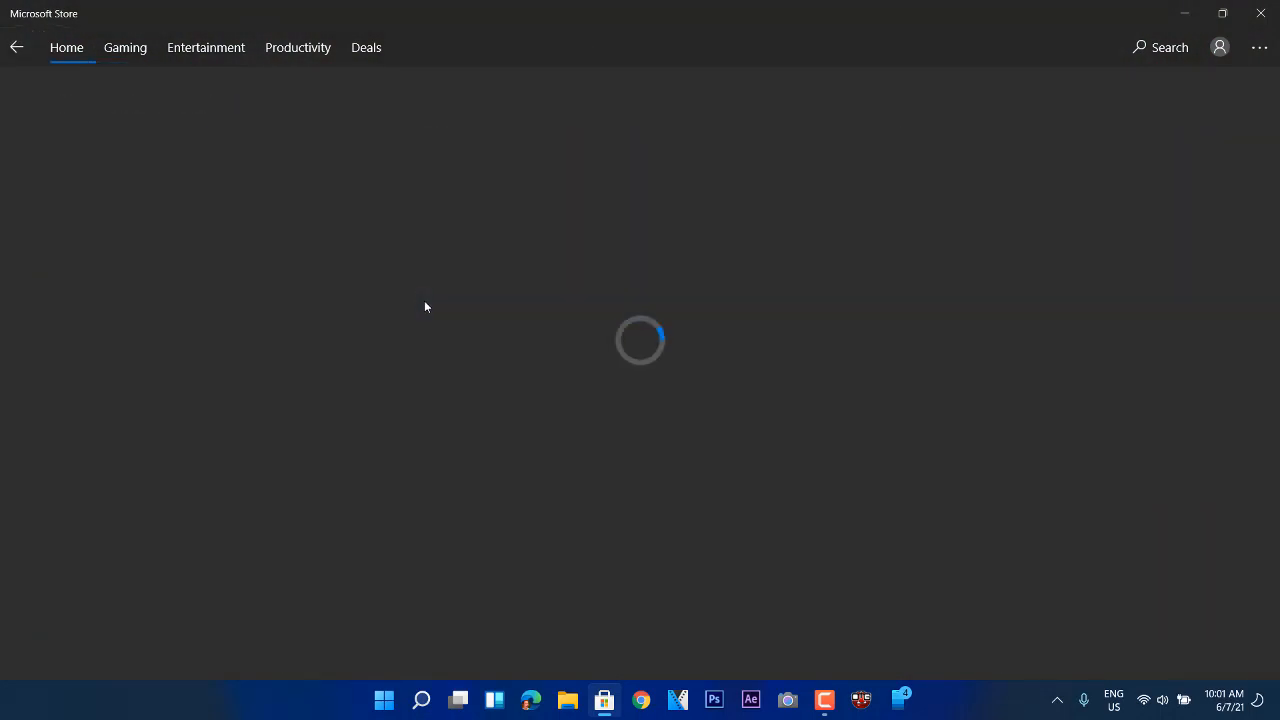
pyautogui.click(17, 47)
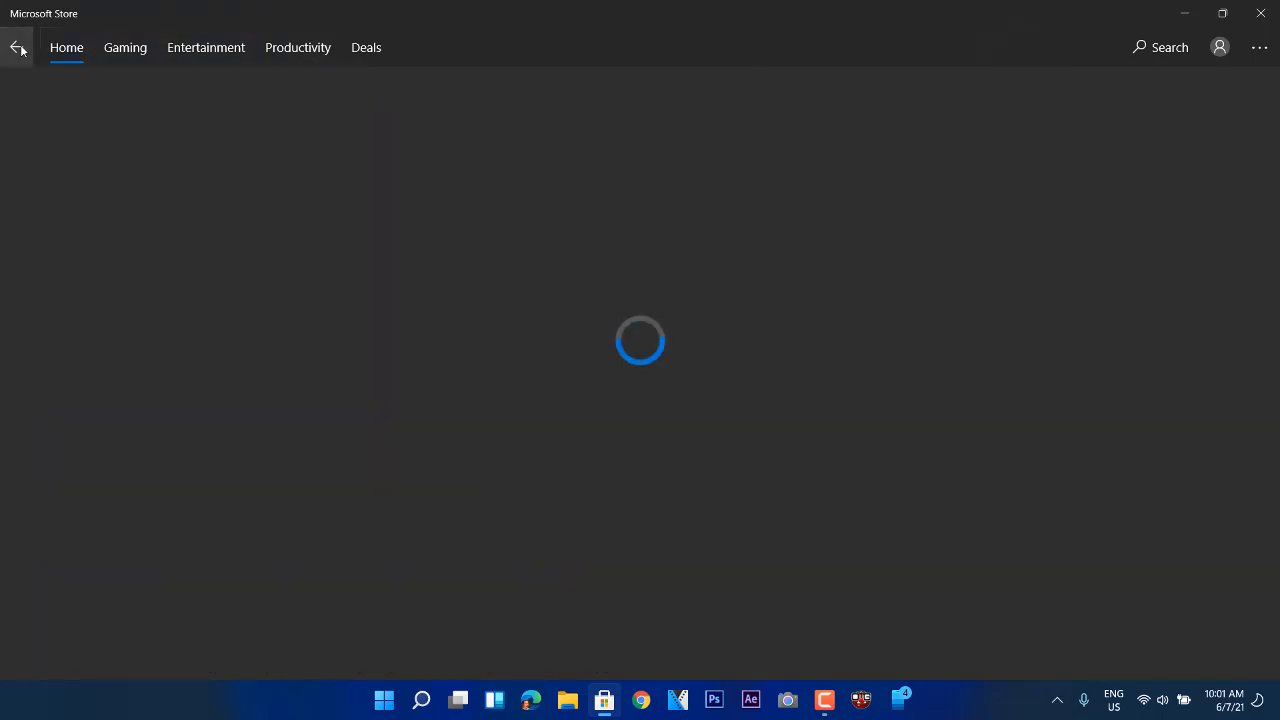
pyautogui.click(18, 48)
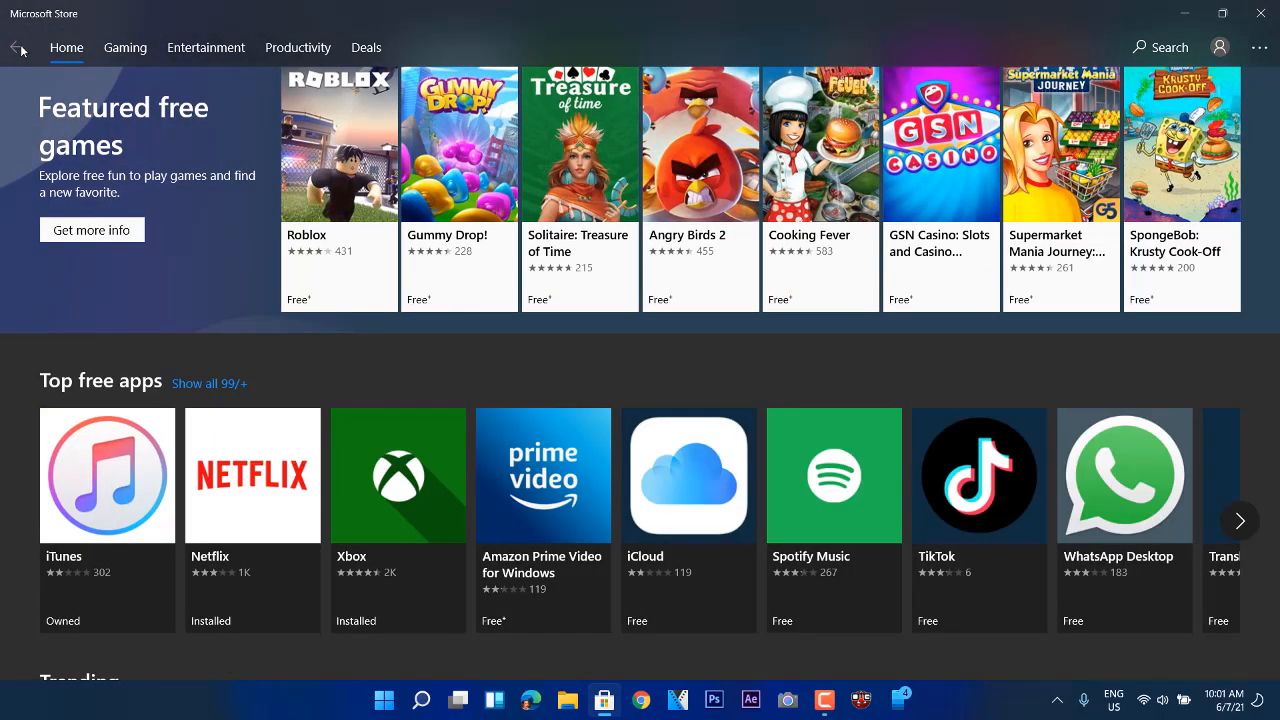
# Step: Look over the Top free apps, Trending and Featured free games sections on Home and close Microsoft Store
pyautogui.scroll(-4, 686, 555)
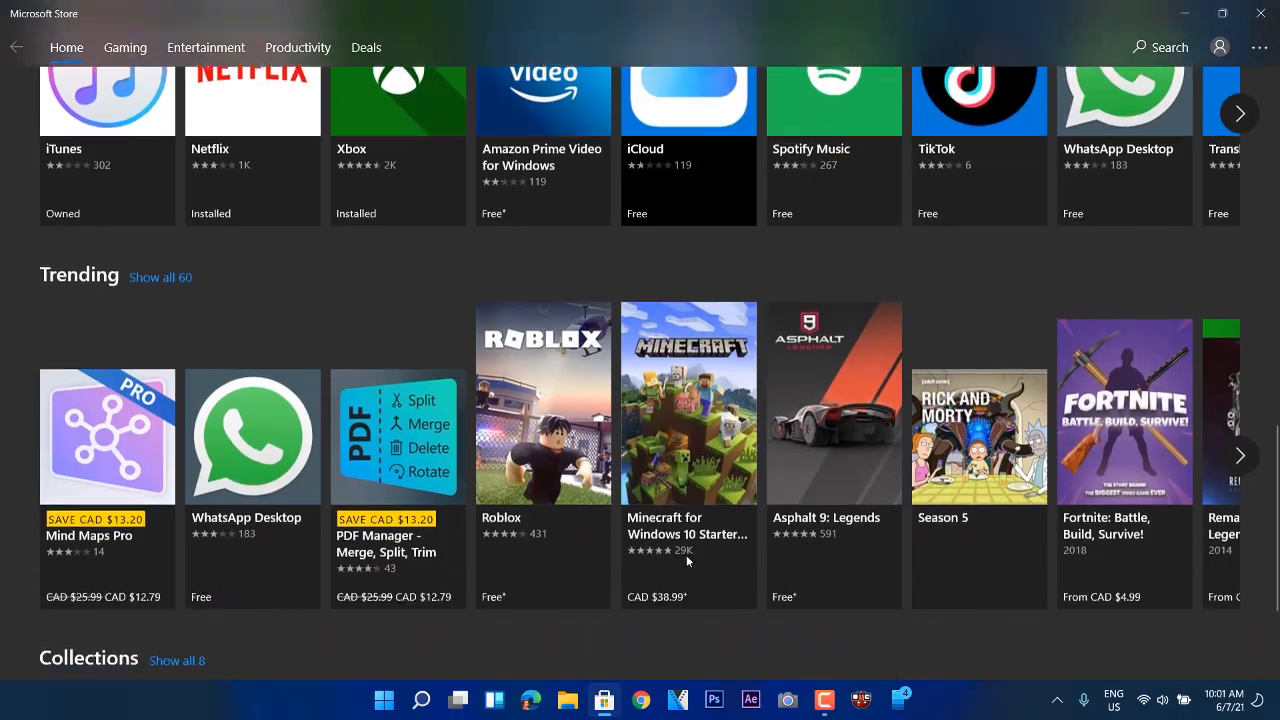
pyautogui.scroll(5, 686, 555)
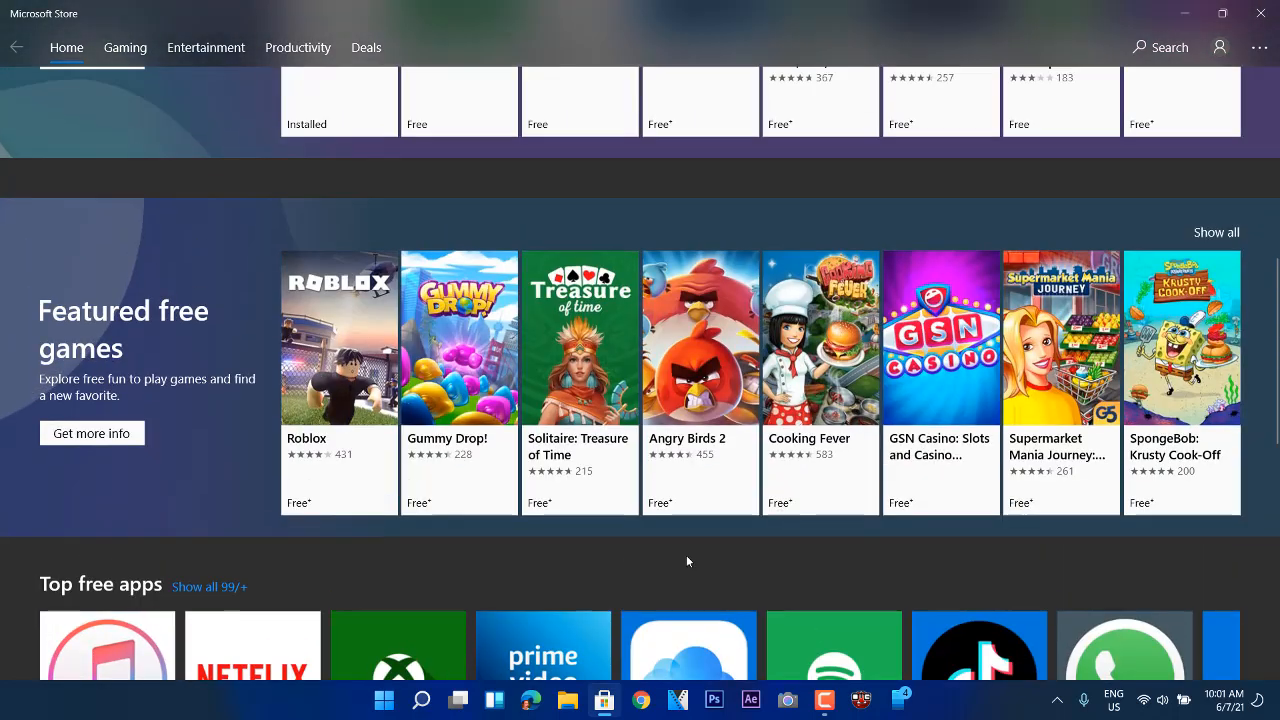
pyautogui.click(1258, 15)
# Step: Open the Display settings from the desktop and look through the brightness, scale, resolution and multiple display options
pyautogui.rightClick(843, 240)
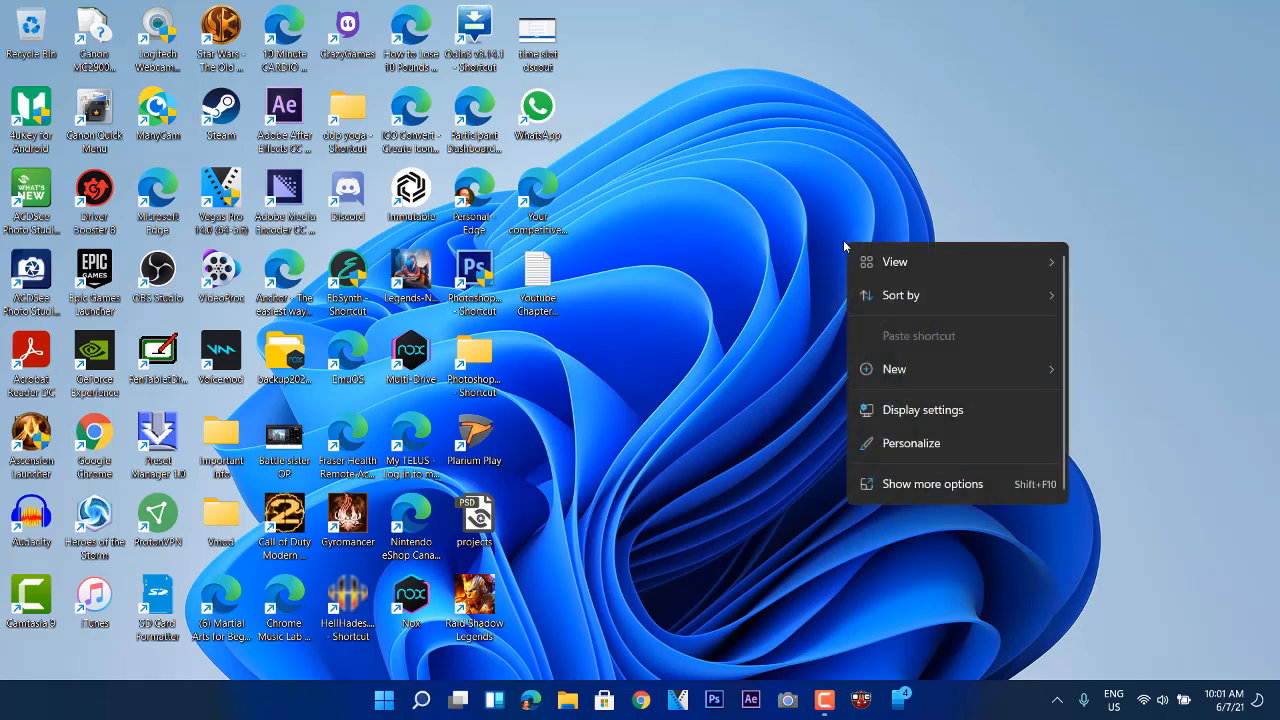
pyautogui.click(890, 433)
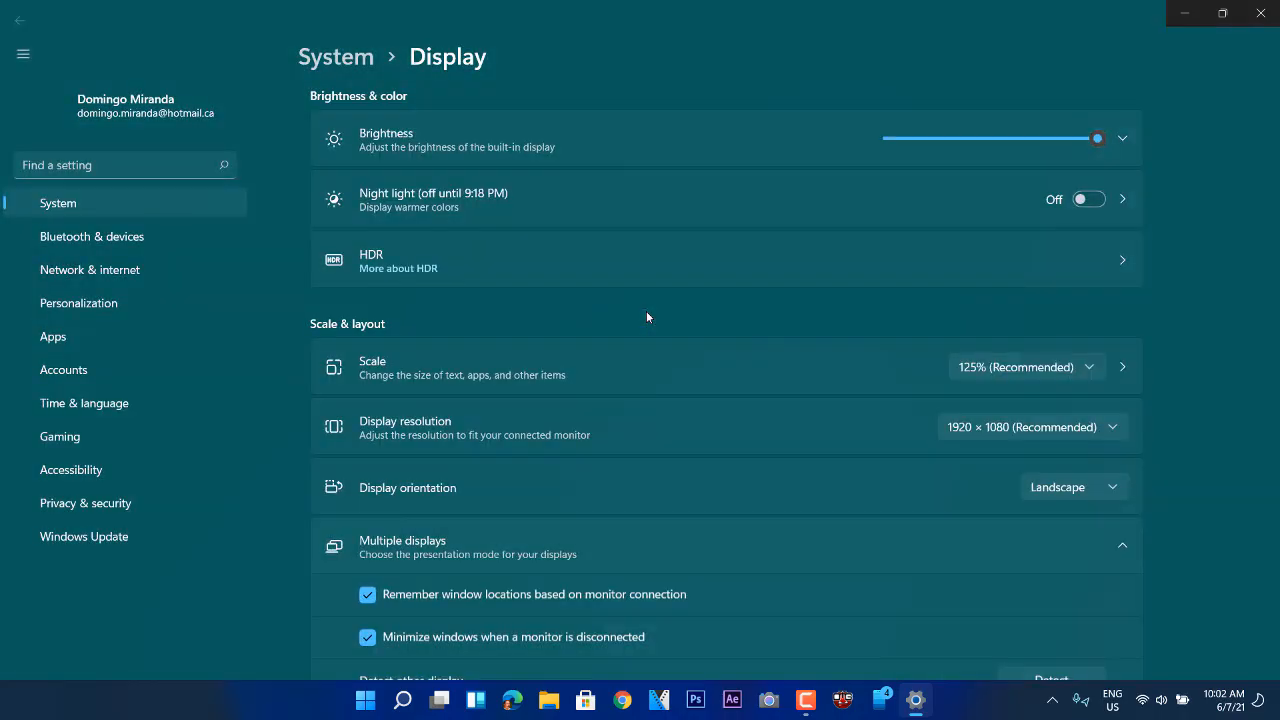
pyautogui.scroll(-2, 646, 317)
pyautogui.scroll(2, 428, 389)
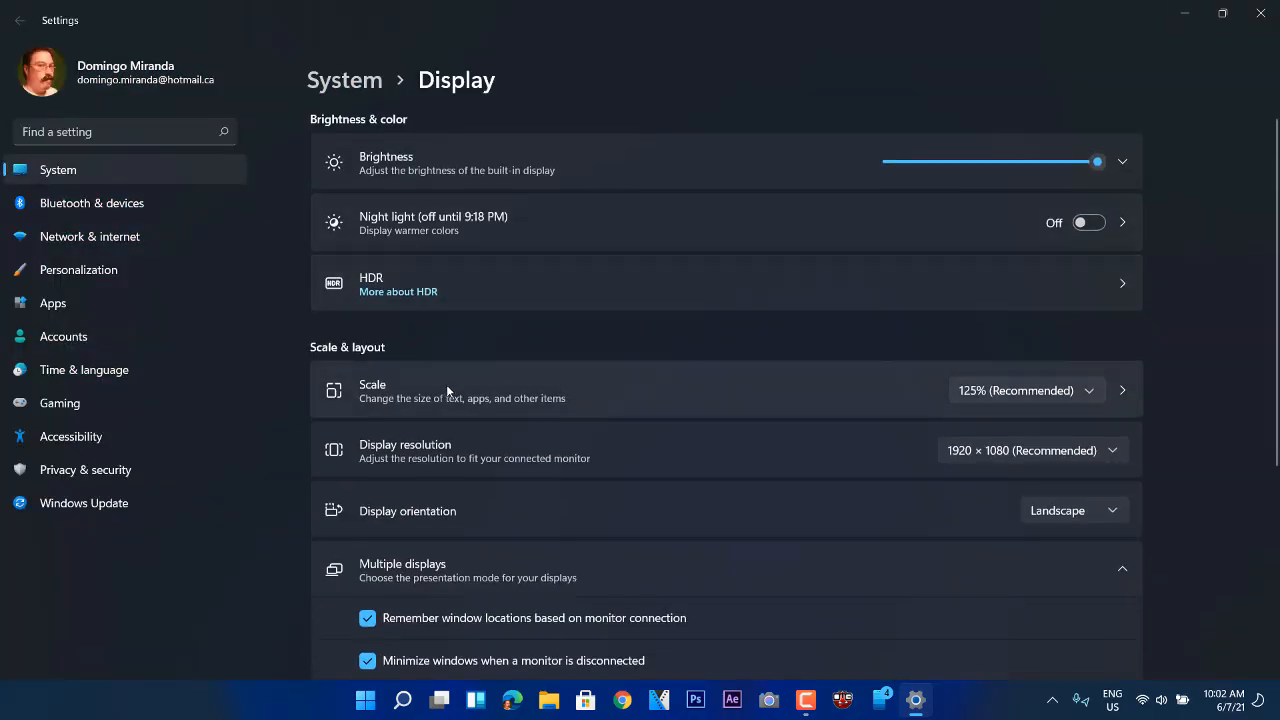
pyautogui.scroll(-4, 499, 455)
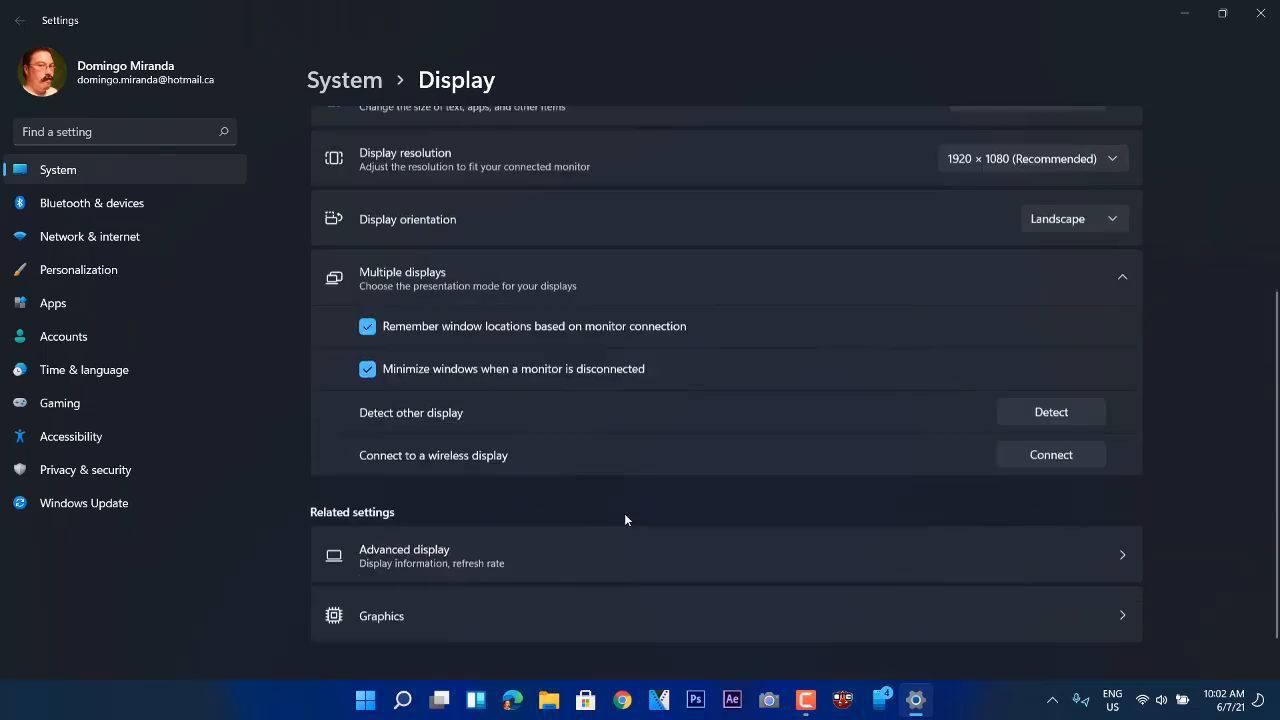
# Step: Open the Graphics display settings, view the app types that can be added and look through the app list
pyautogui.click(477, 573)
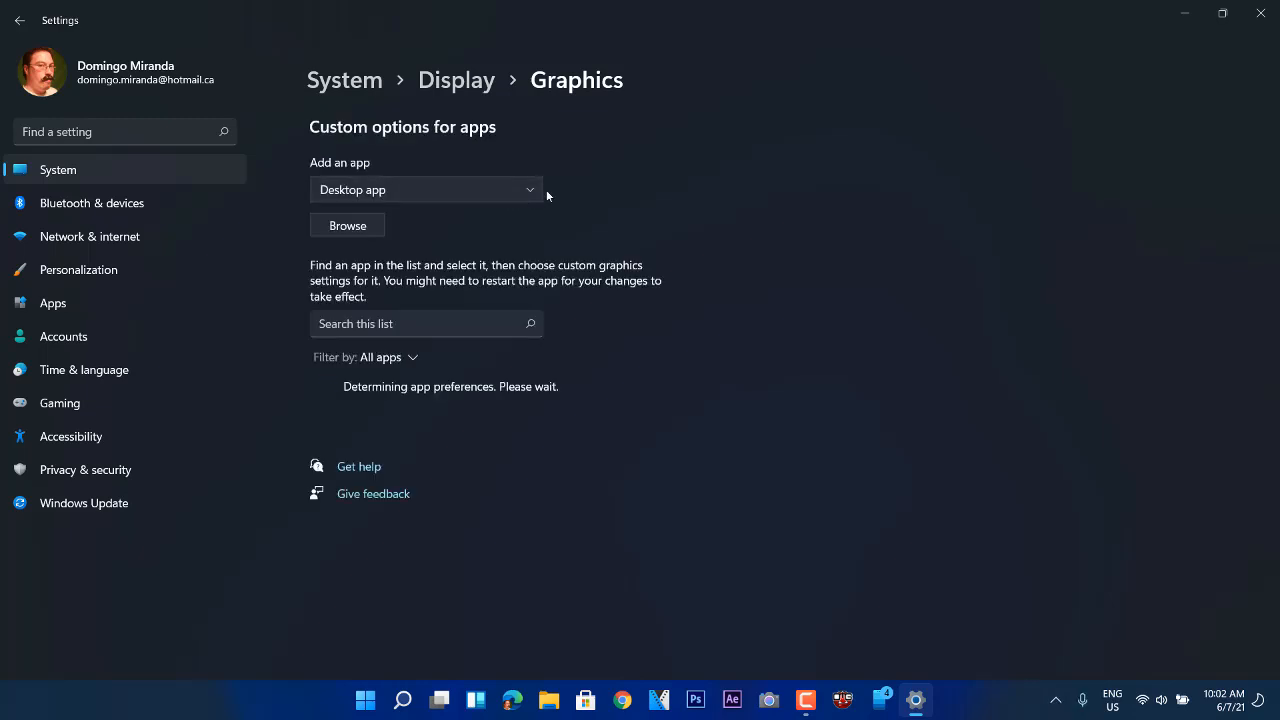
pyautogui.click(488, 180)
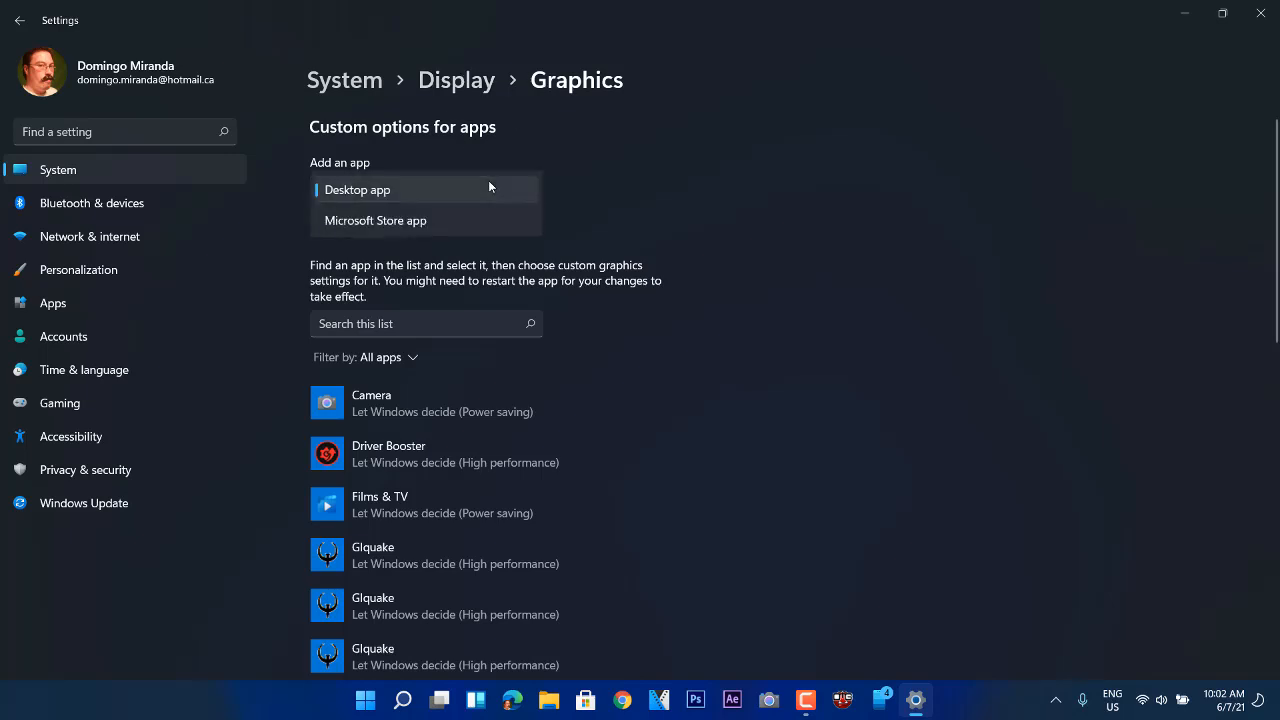
pyautogui.click(630, 186)
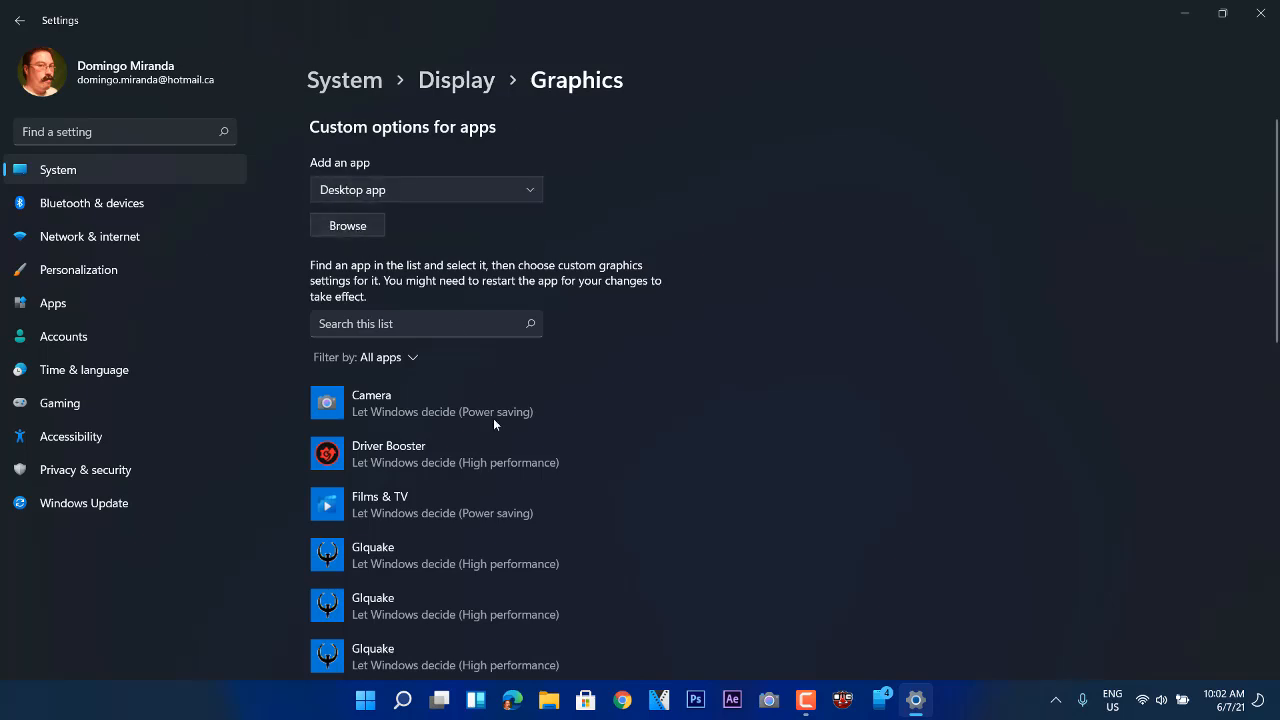
pyautogui.scroll(-2, 494, 466)
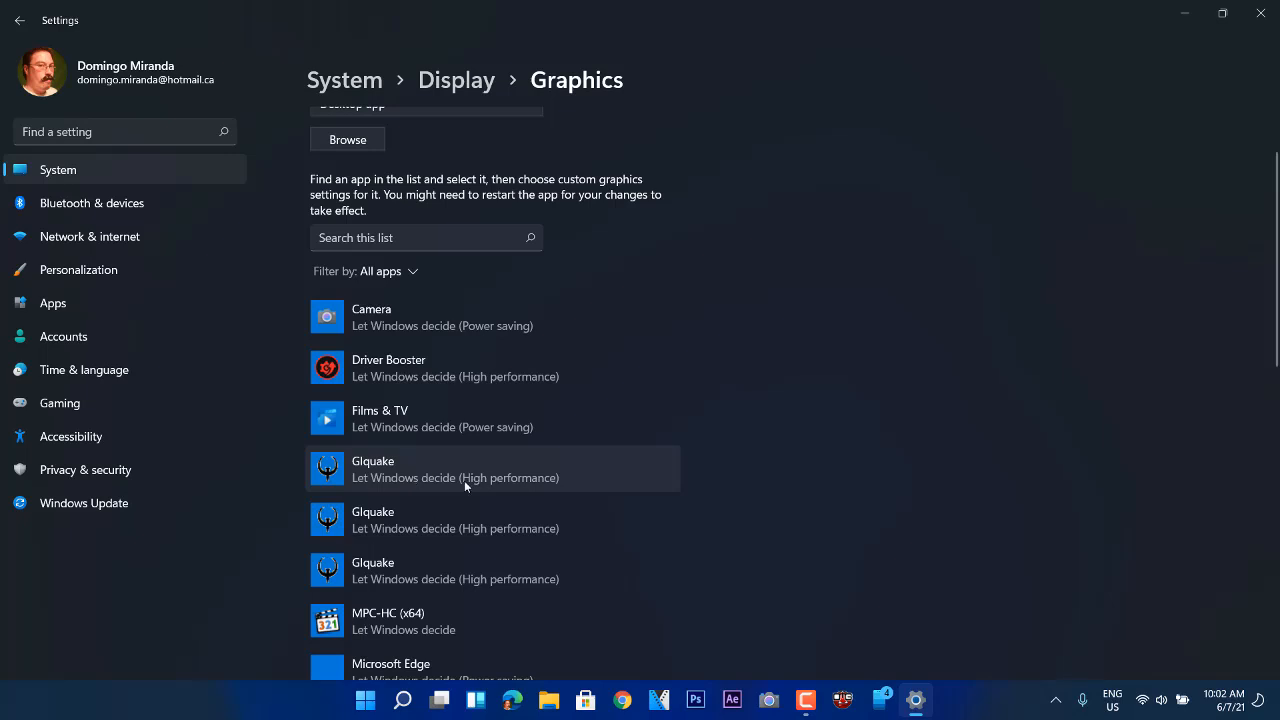
pyautogui.scroll(-6, 464, 480)
pyautogui.scroll(8, 633, 514)
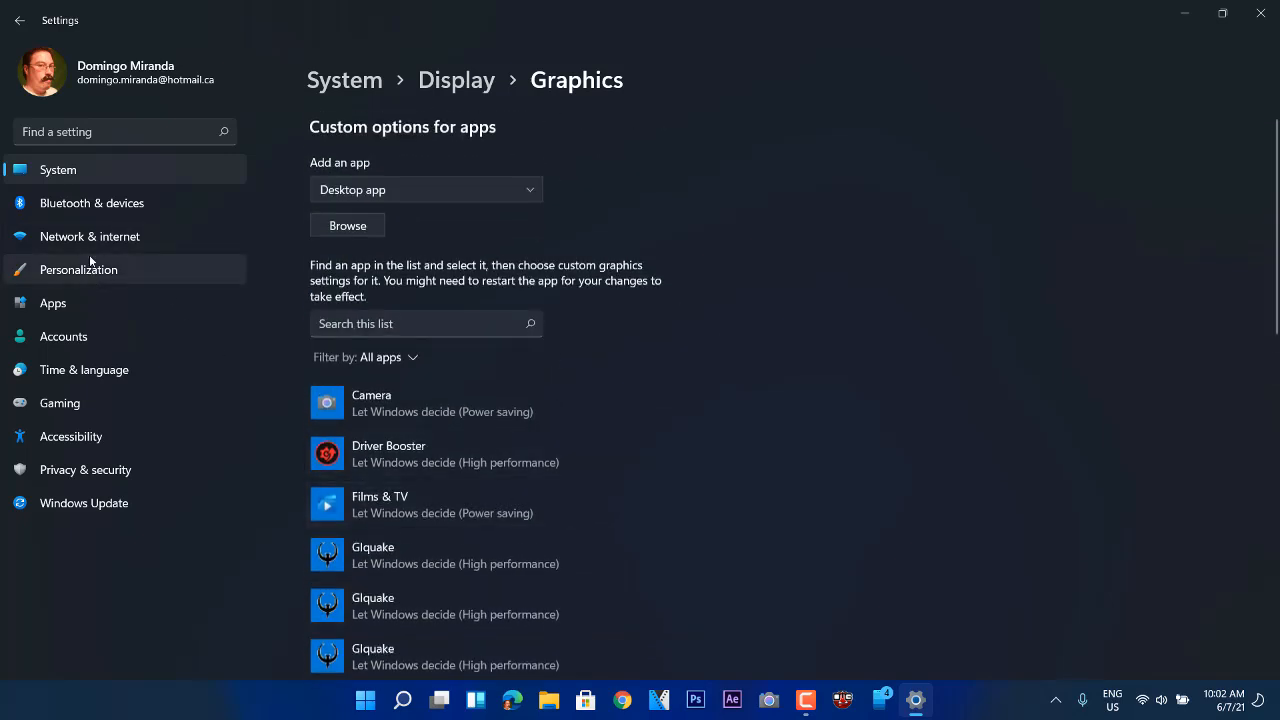
# Step: Open Game Mode in the Gaming settings and look through the app list of its related Graphics settings
pyautogui.click(55, 406)
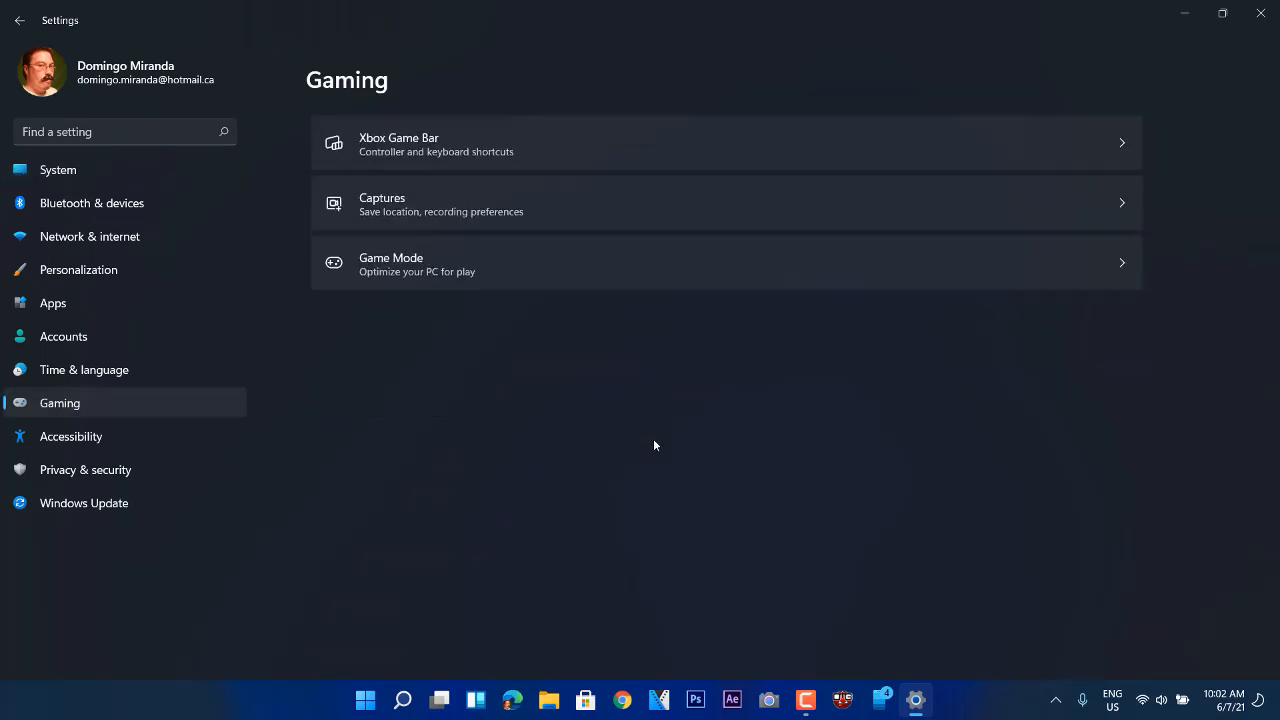
pyautogui.click(516, 272)
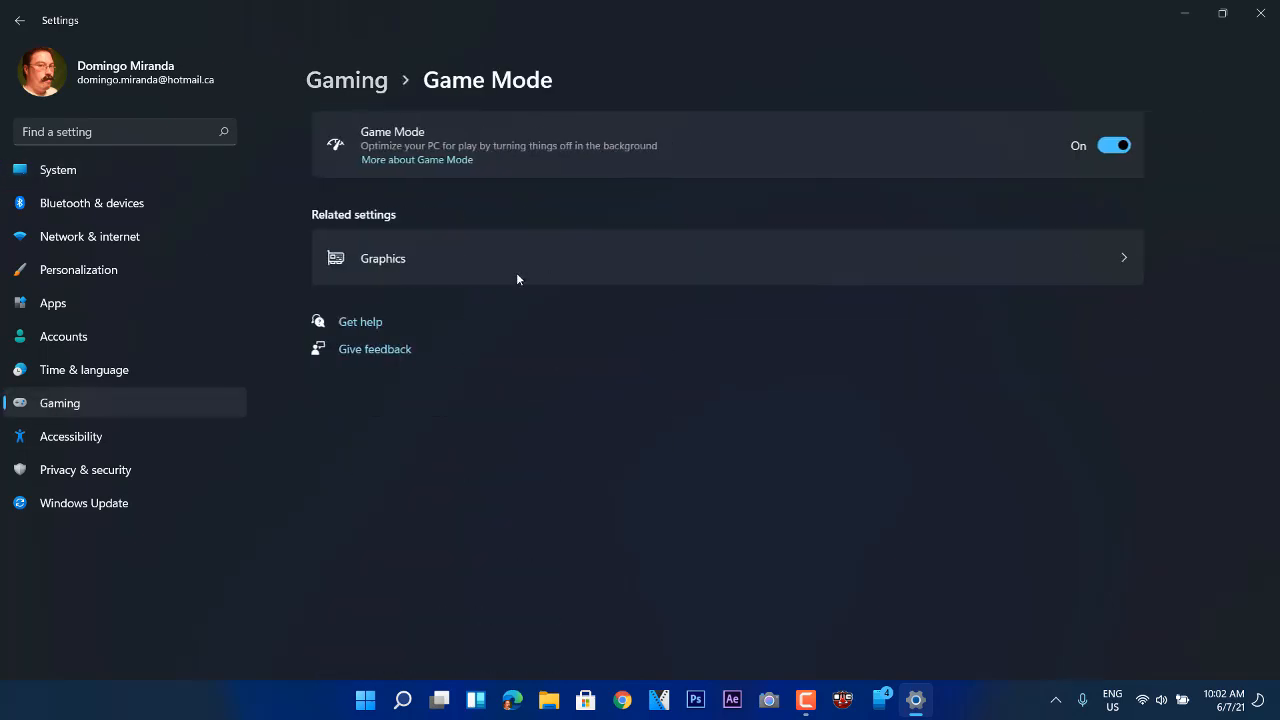
pyautogui.click(569, 266)
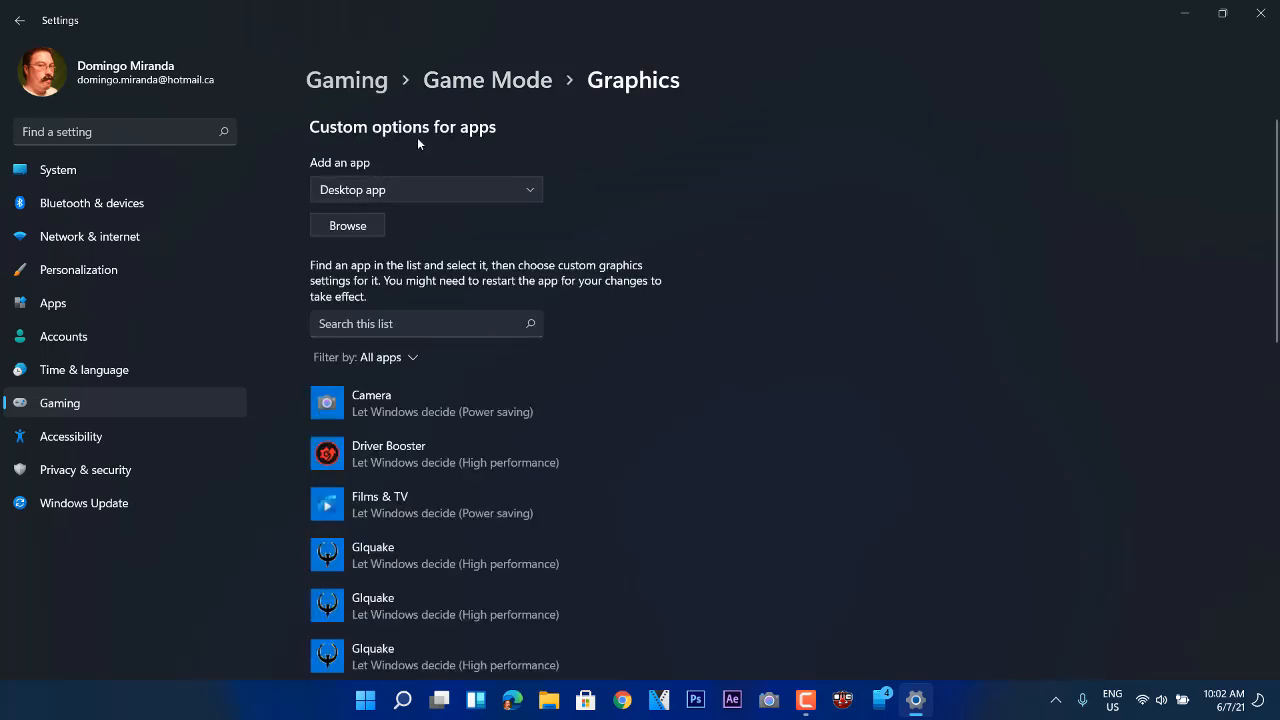
pyautogui.scroll(-4, 415, 538)
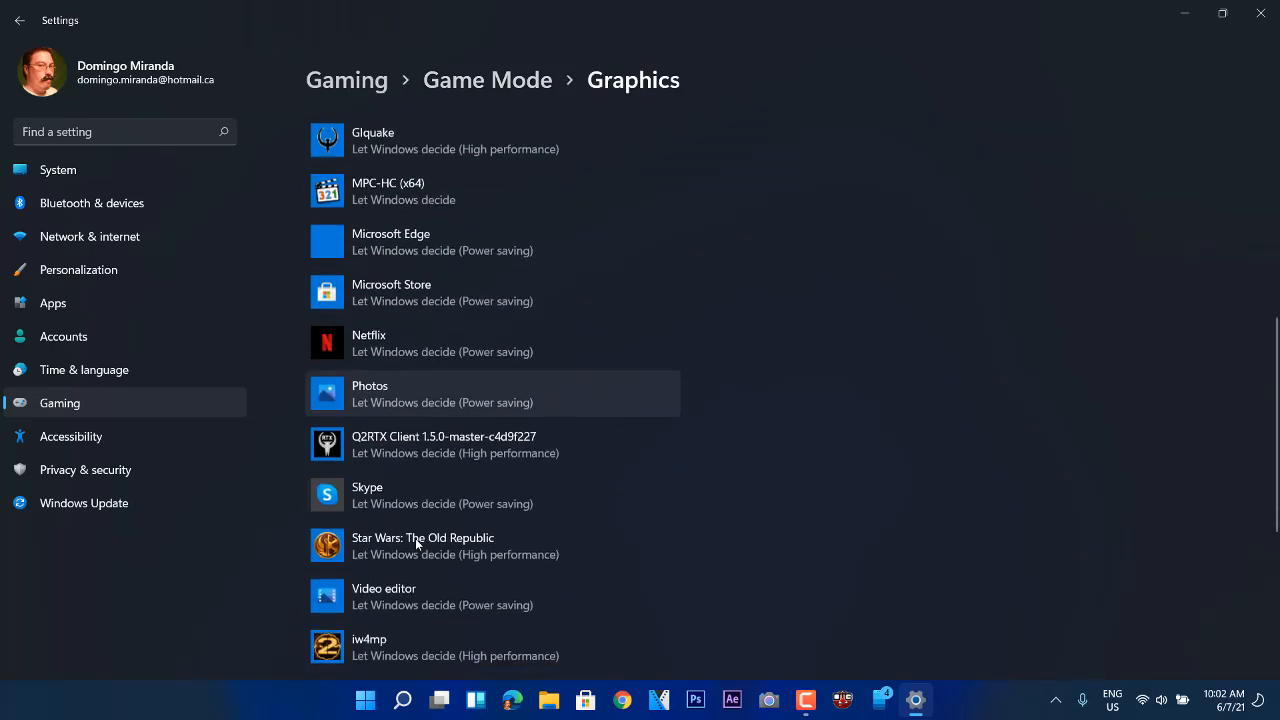
# Step: Look through the rest of the app list in the Graphics settings and close Settings
pyautogui.scroll(1, 370, 355)
pyautogui.scroll(-8, 405, 440)
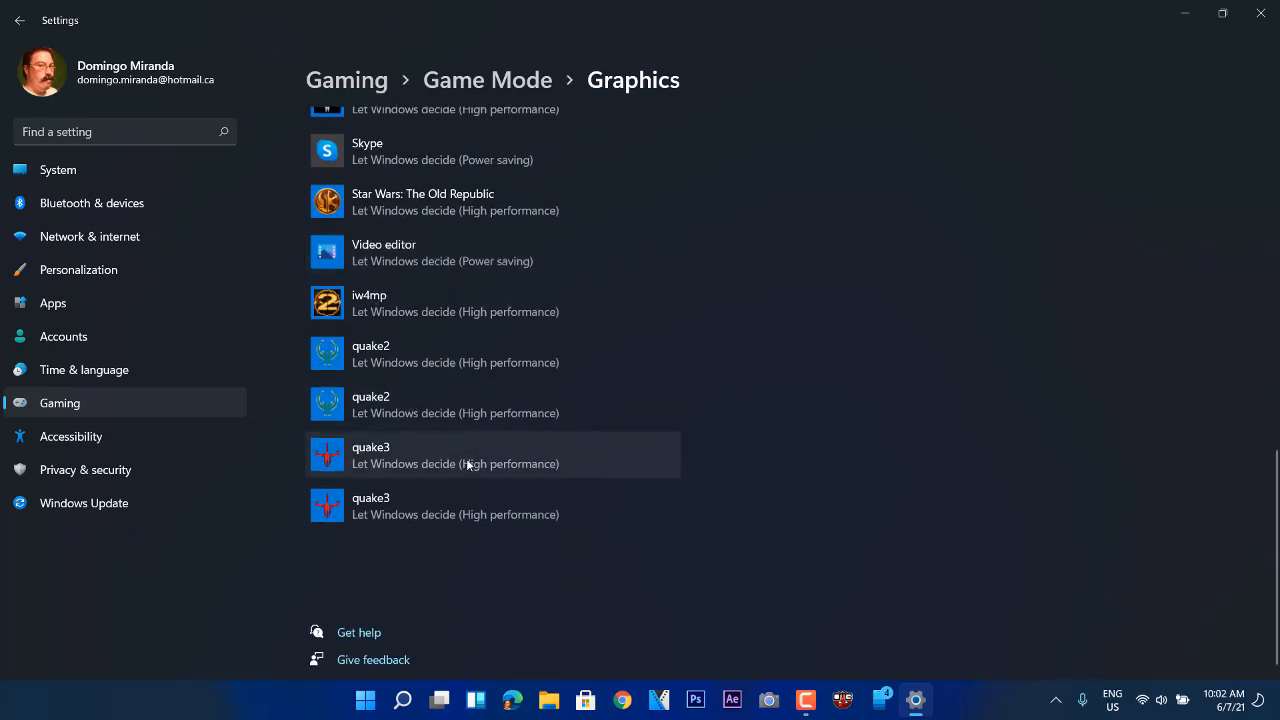
pyautogui.scroll(10, 608, 425)
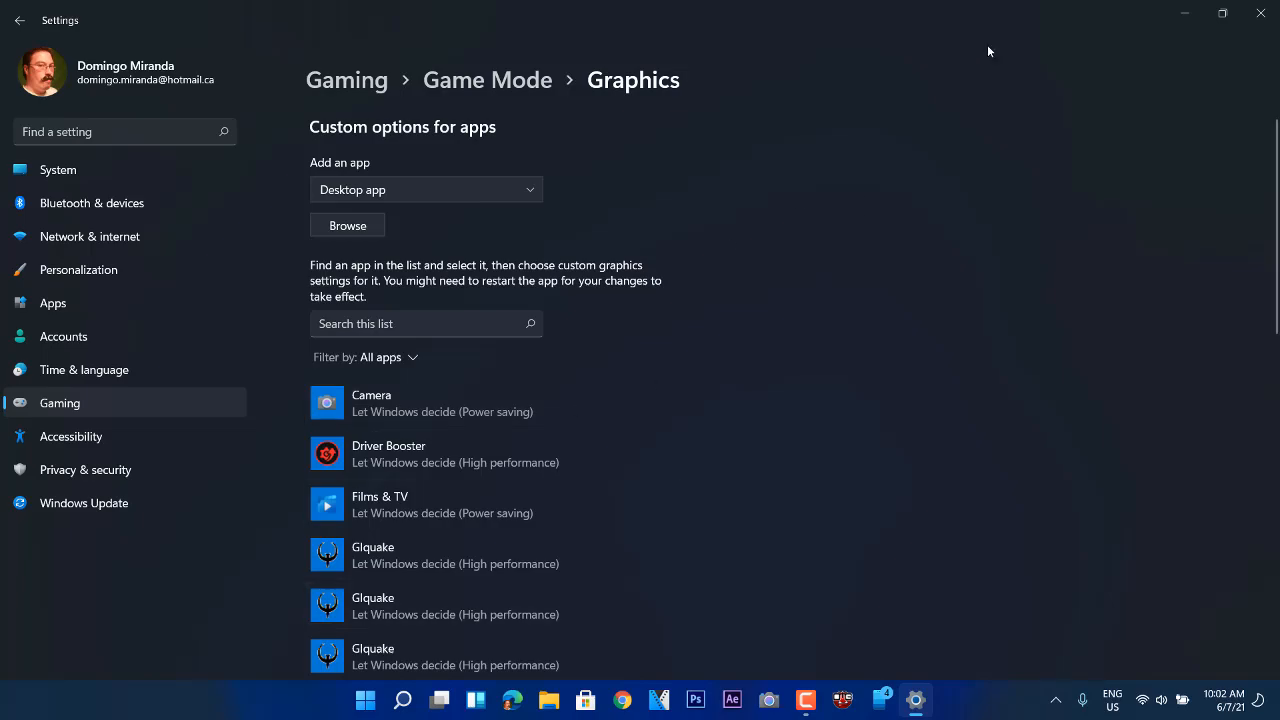
pyautogui.click(1260, 13)
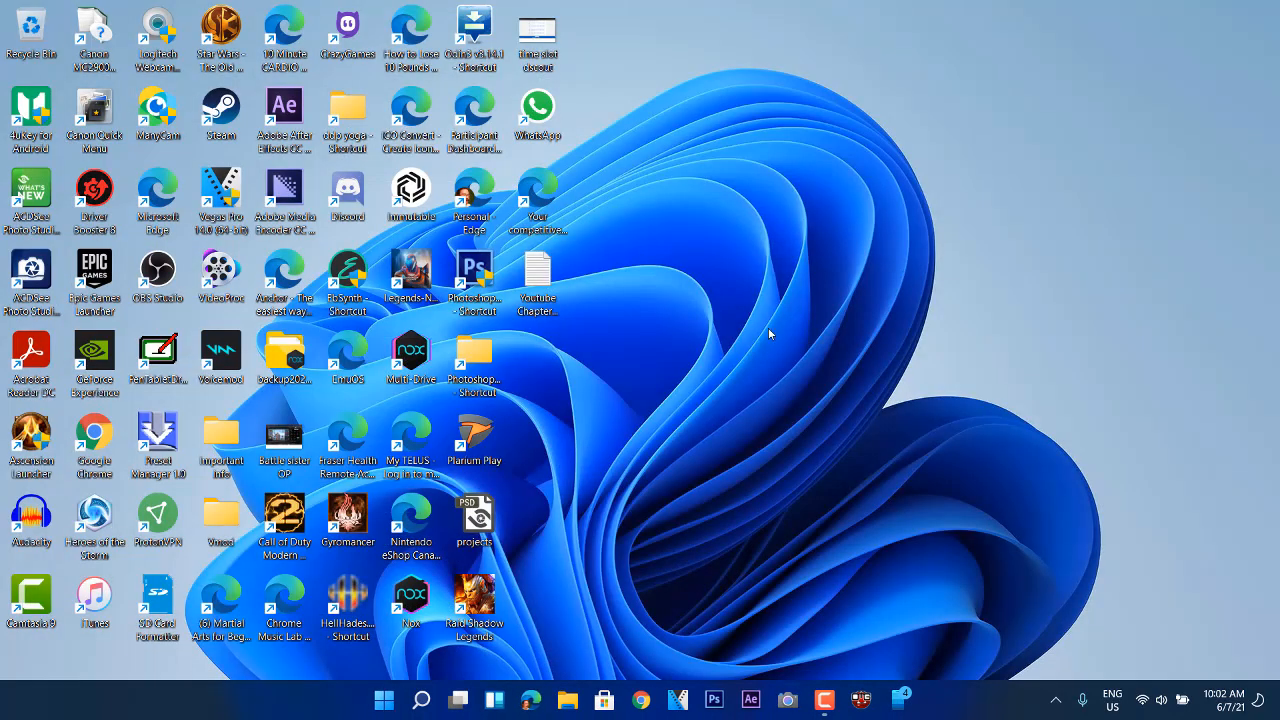
# Step: Show the hidden system tray icons and hide them again
pyautogui.click(1056, 700)
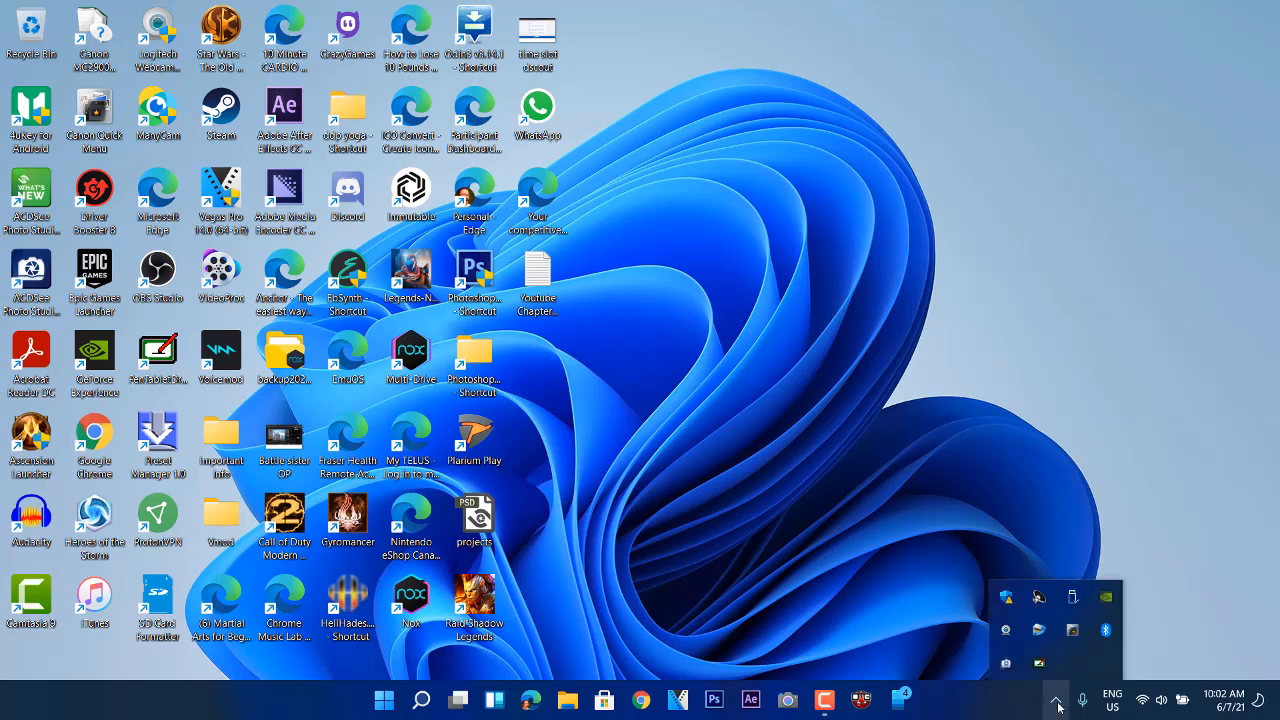
pyautogui.click(1057, 494)
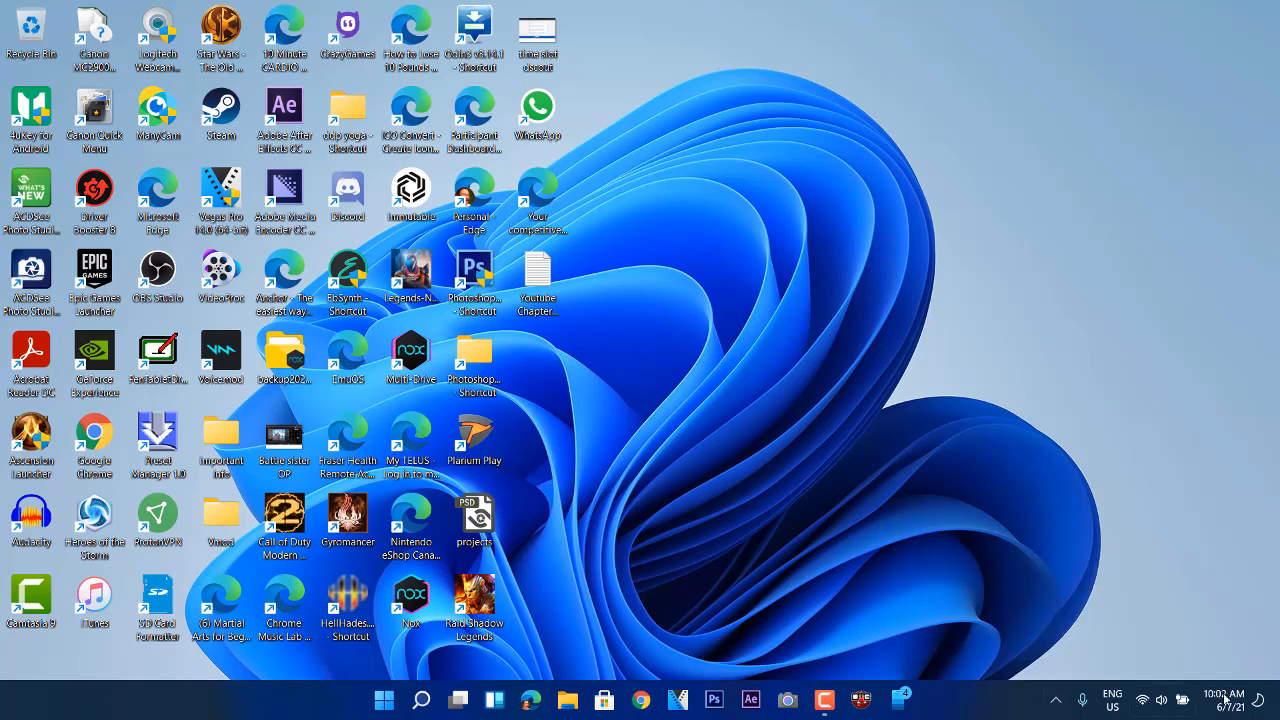
# Step: Open the quick settings for network, sound and battery, lower the brightness slightly, adjust the volume and dismiss the quick settings
pyautogui.click(1184, 703)
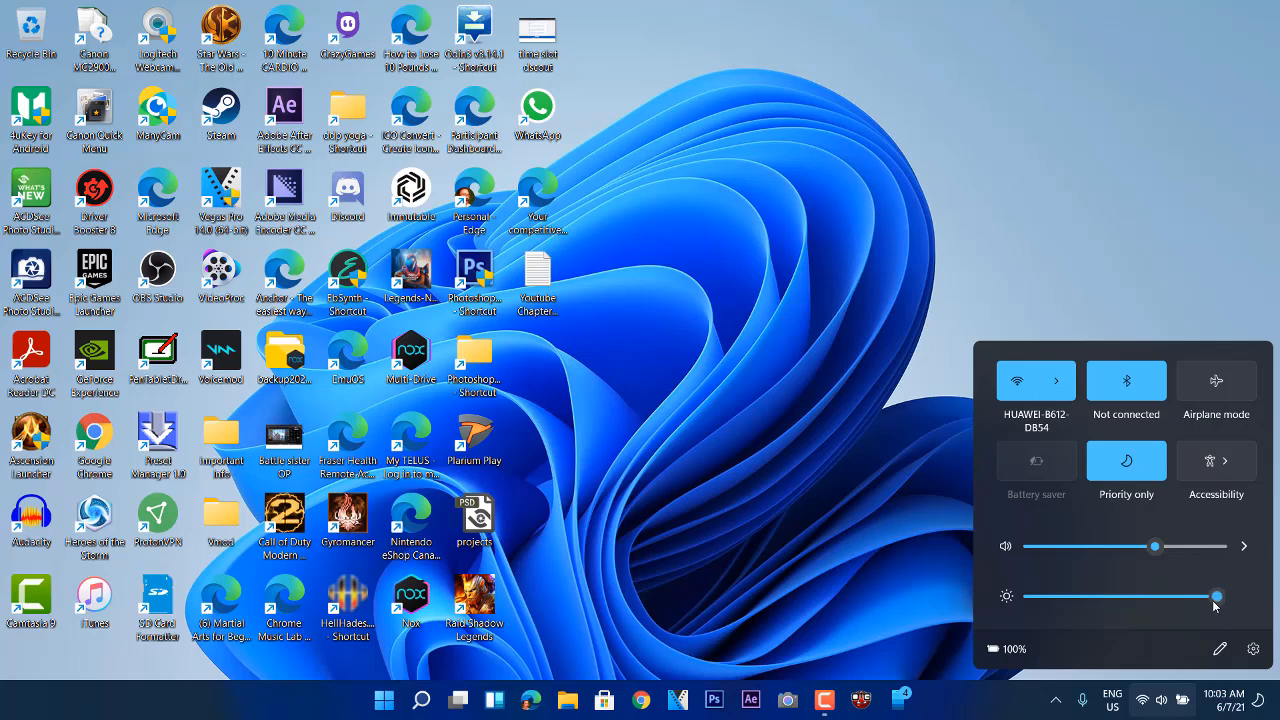
pyautogui.moveTo(1216, 597)
pyautogui.mouseDown()
pyautogui.moveTo(1149, 598)
pyautogui.moveTo(1199, 598)
pyautogui.mouseUp()
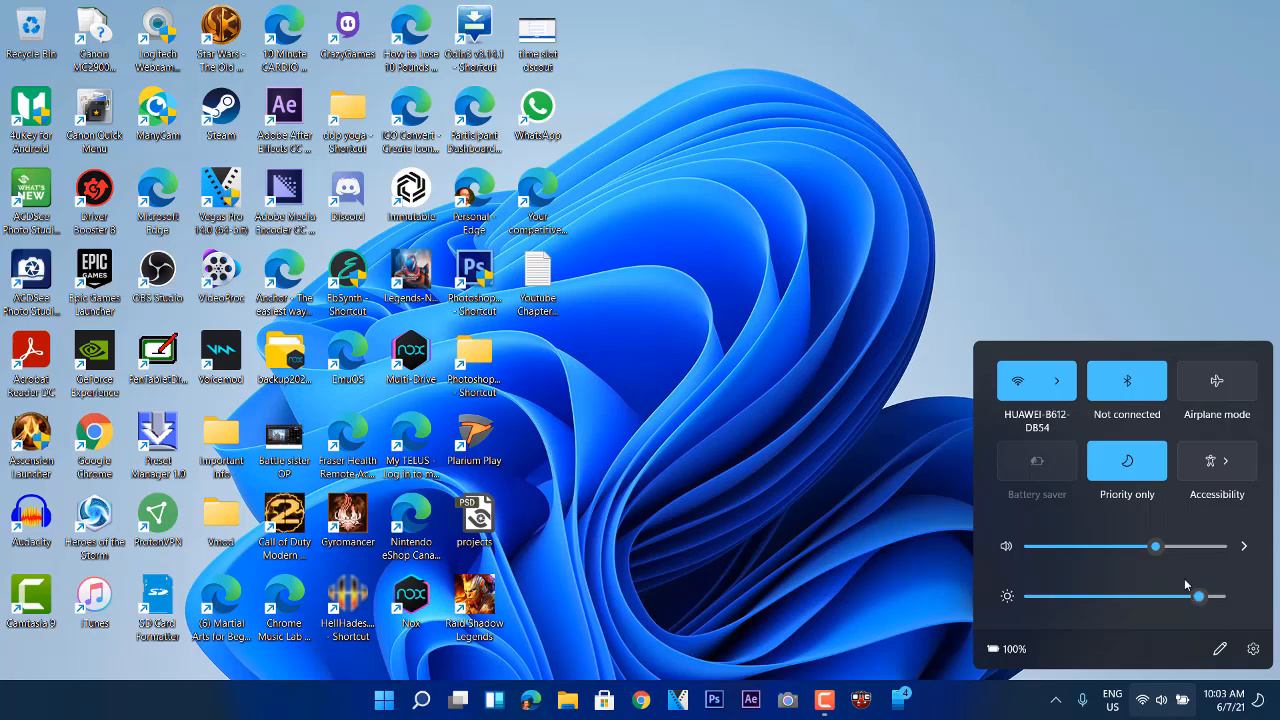
pyautogui.moveTo(1172, 550)
pyautogui.mouseDown()
pyautogui.moveTo(1213, 550)
pyautogui.moveTo(1171, 548)
pyautogui.mouseUp()
pyautogui.click(803, 482)
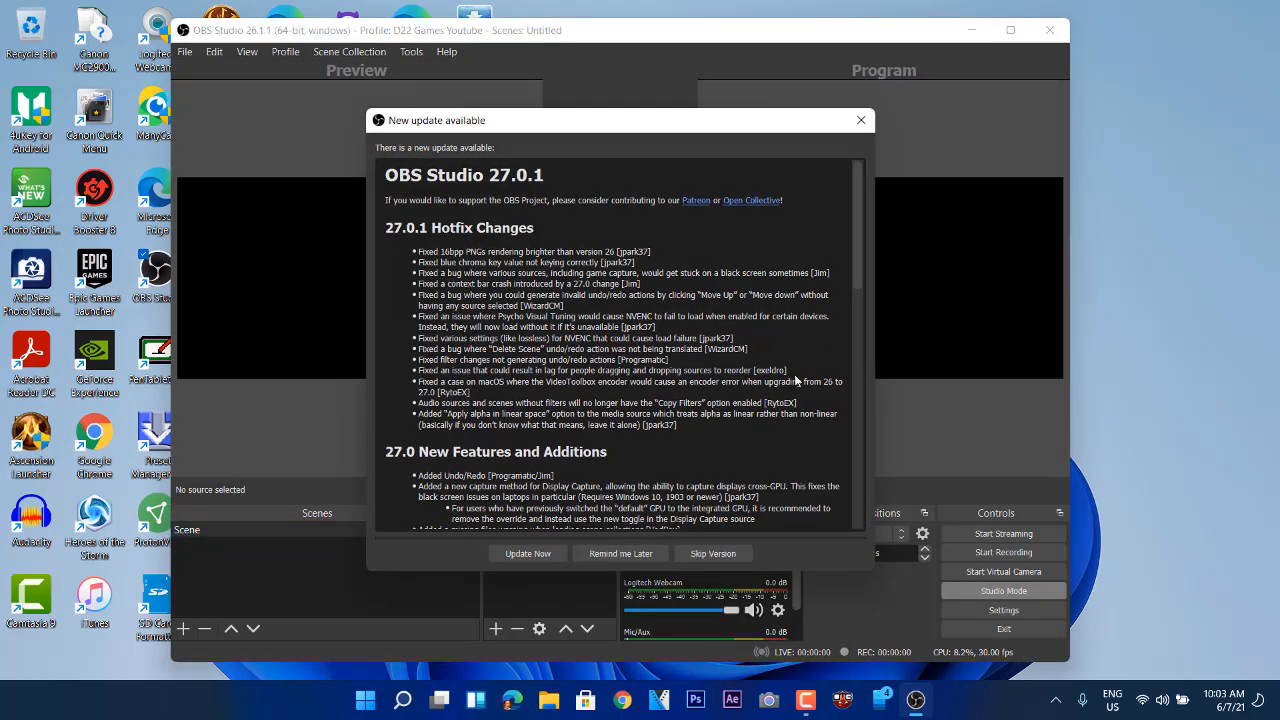
# Step: Postpone the OBS Studio 27.0.1 update with a later reminder, look over the repositioned main window and close OBS Studio
pyautogui.click(625, 553)
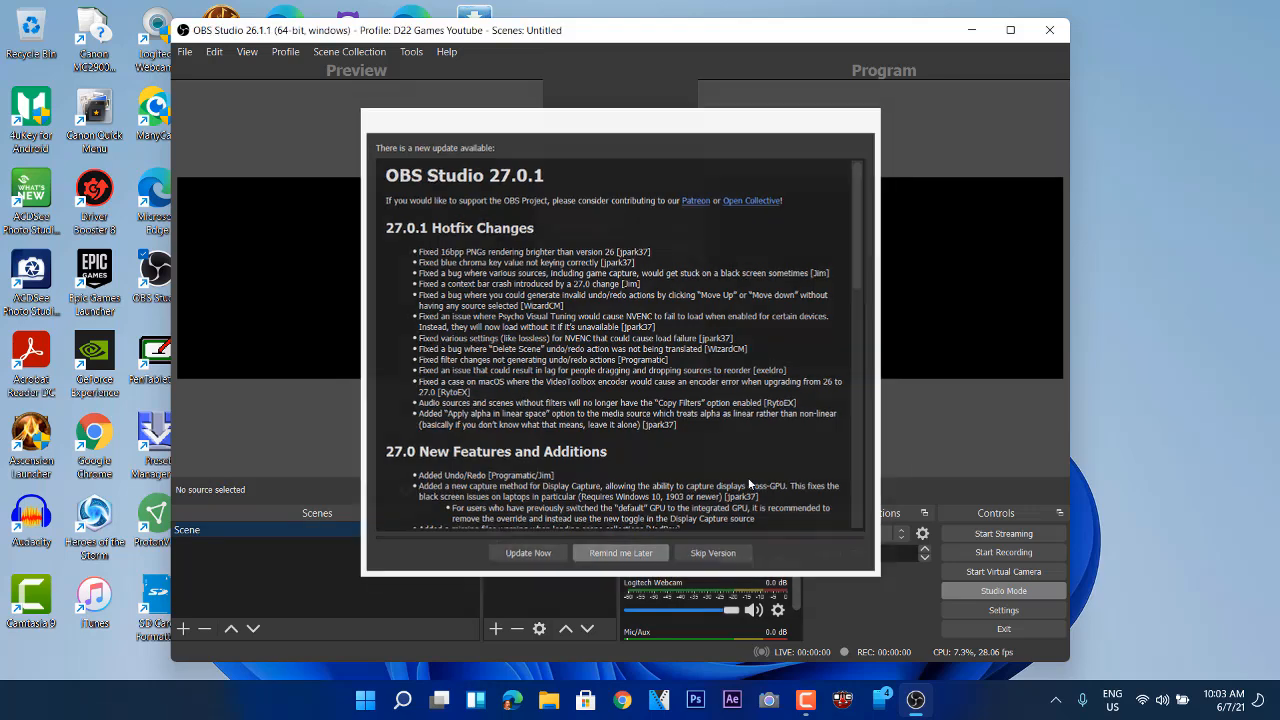
pyautogui.moveTo(603, 38); pyautogui.dragTo(667, 37)
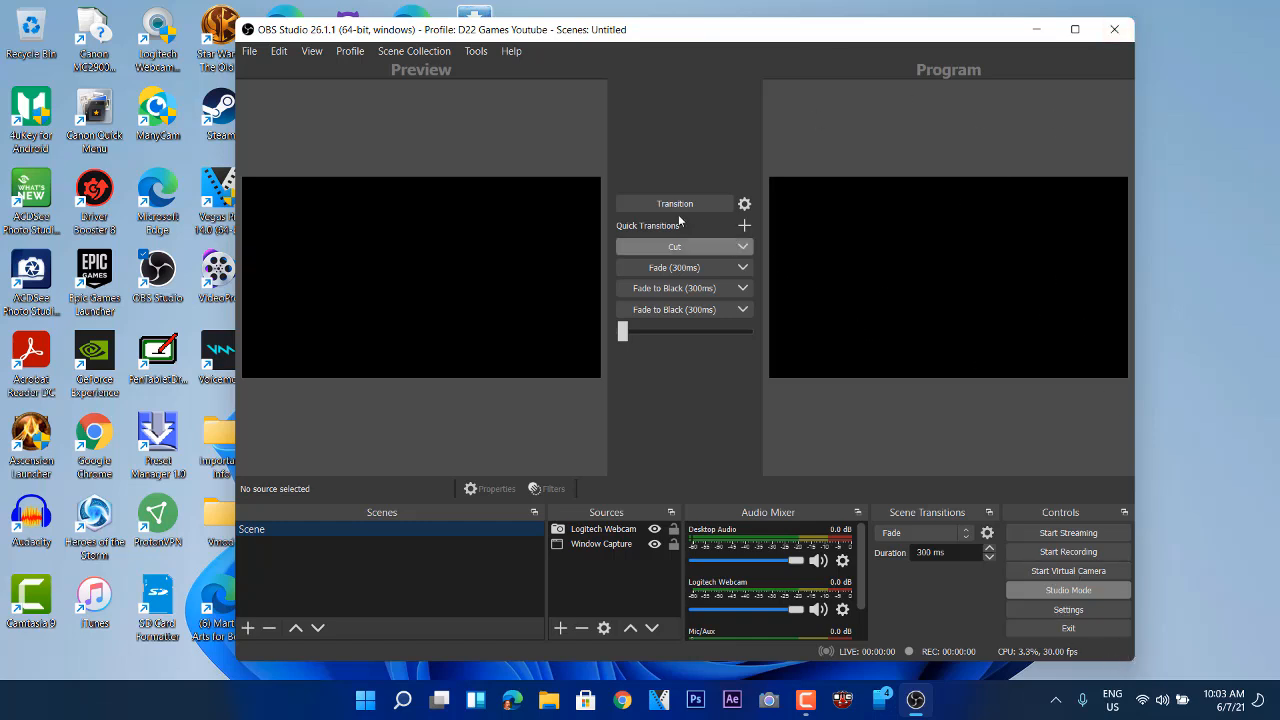
pyautogui.click(1110, 37)
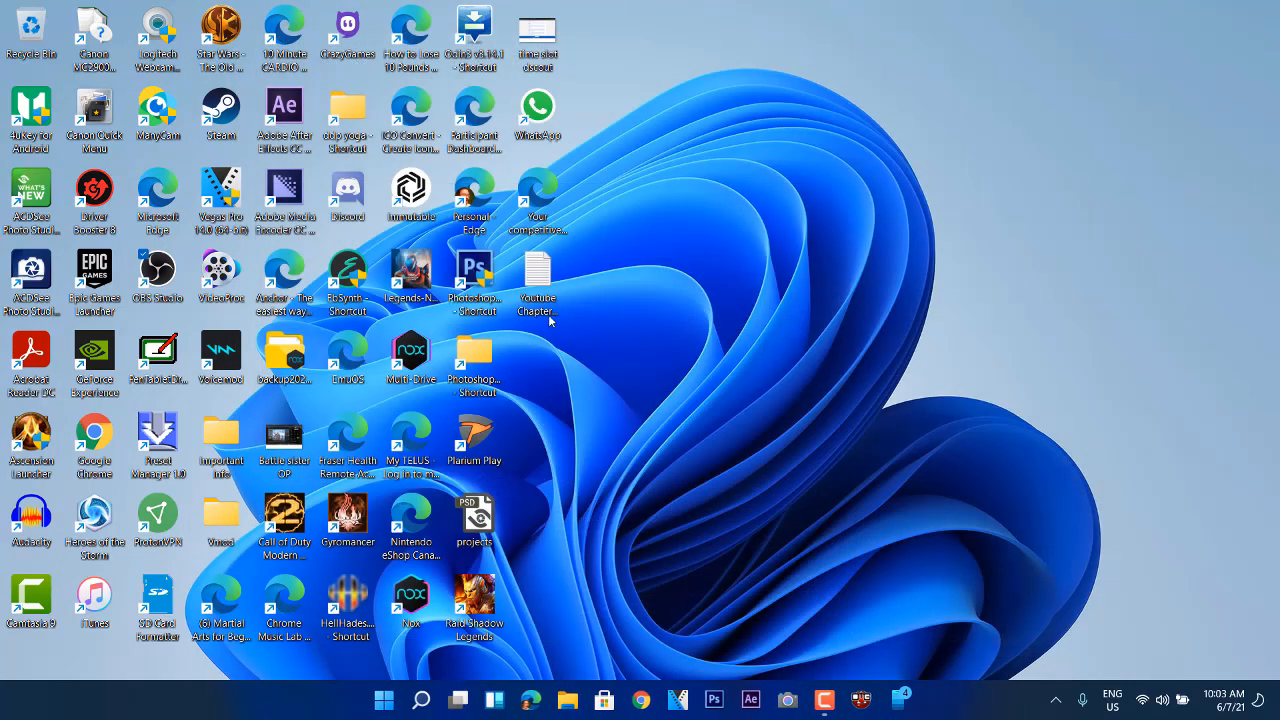